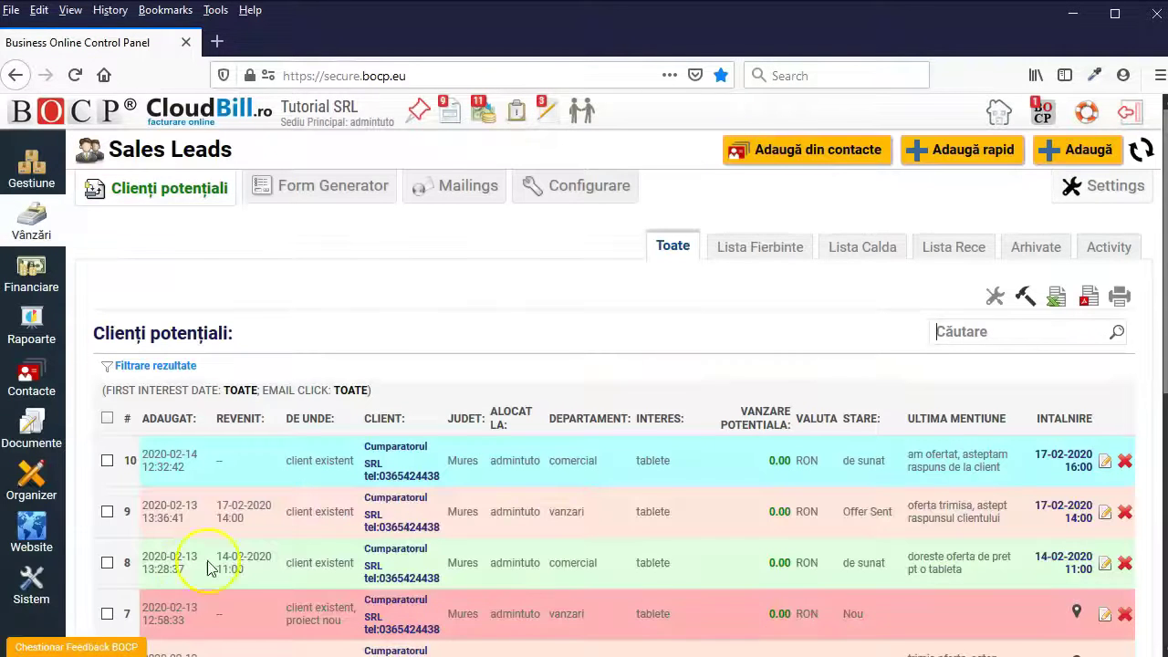
Add a new sales department named "vanzari" in the Sales Leads configuration and save it.
click(599, 188)
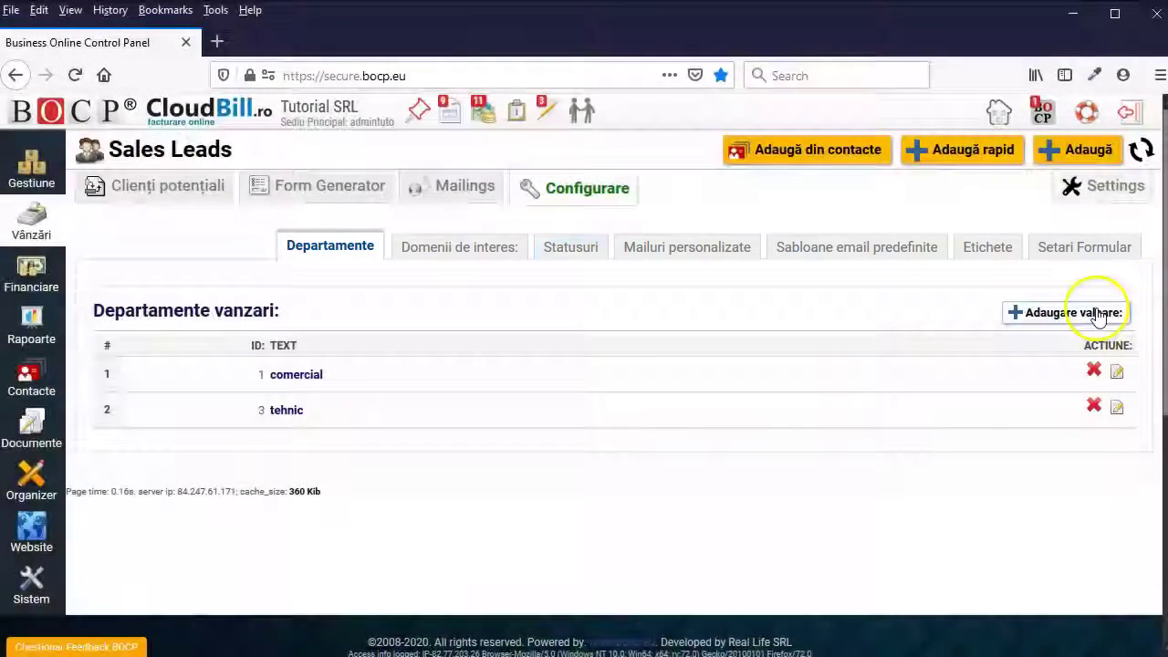
click(1099, 312)
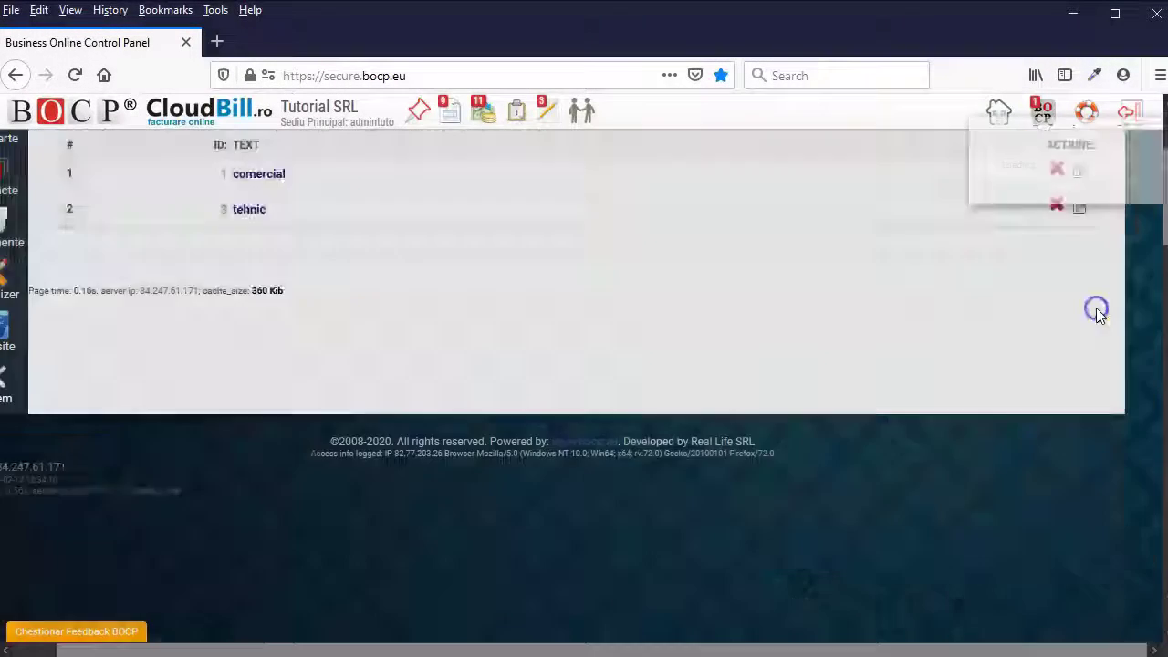
click(963, 253)
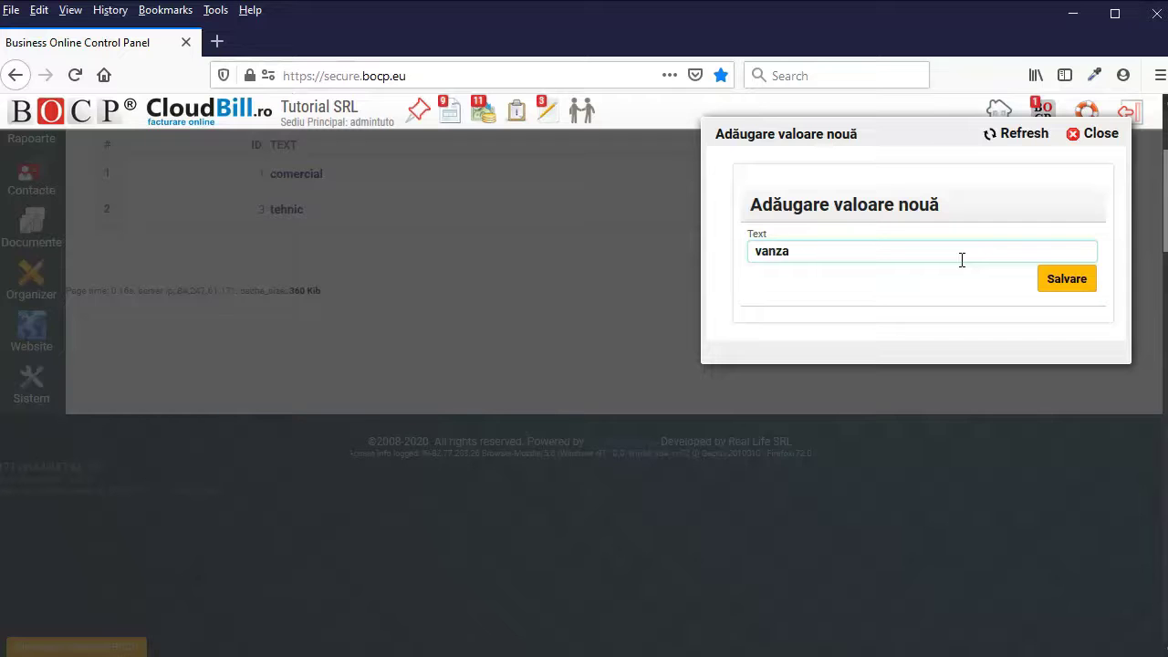
click(1069, 281)
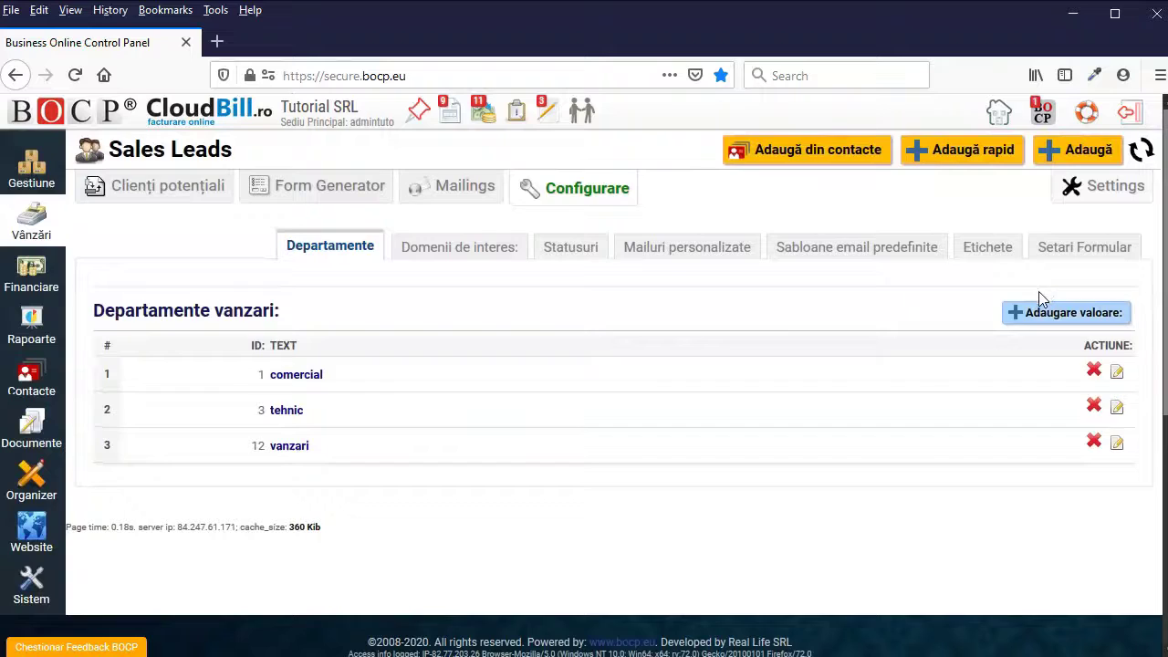
Review the configuration of interest domains, statuses, personalised mails, predefined email templates, labels and form settings.
click(482, 249)
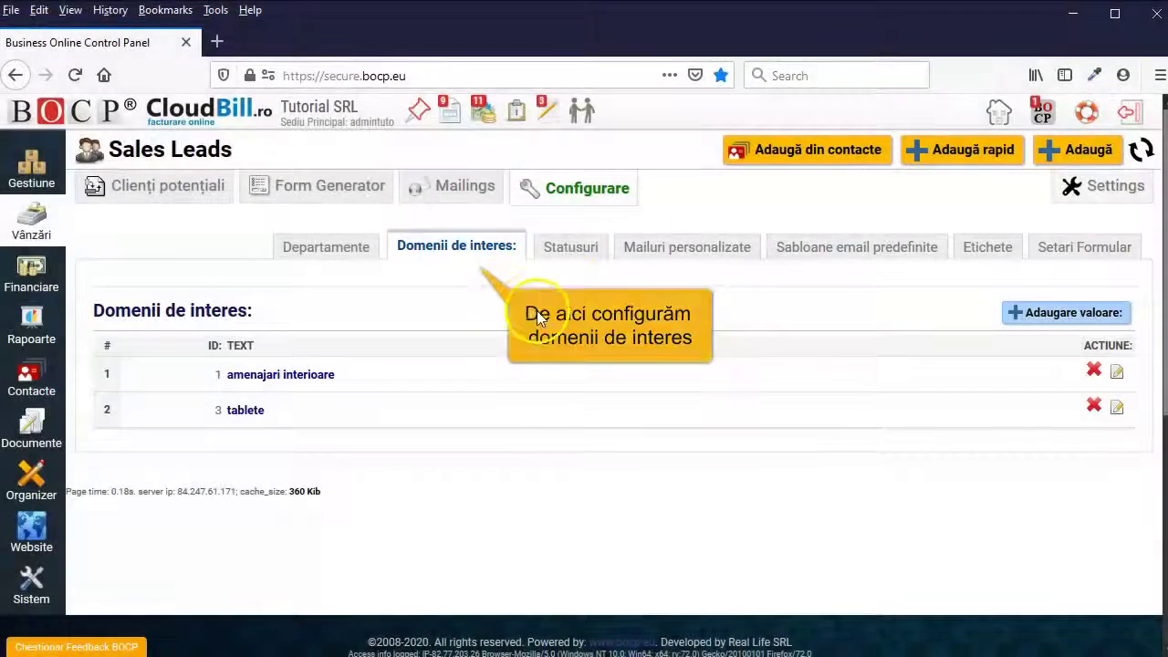
click(573, 249)
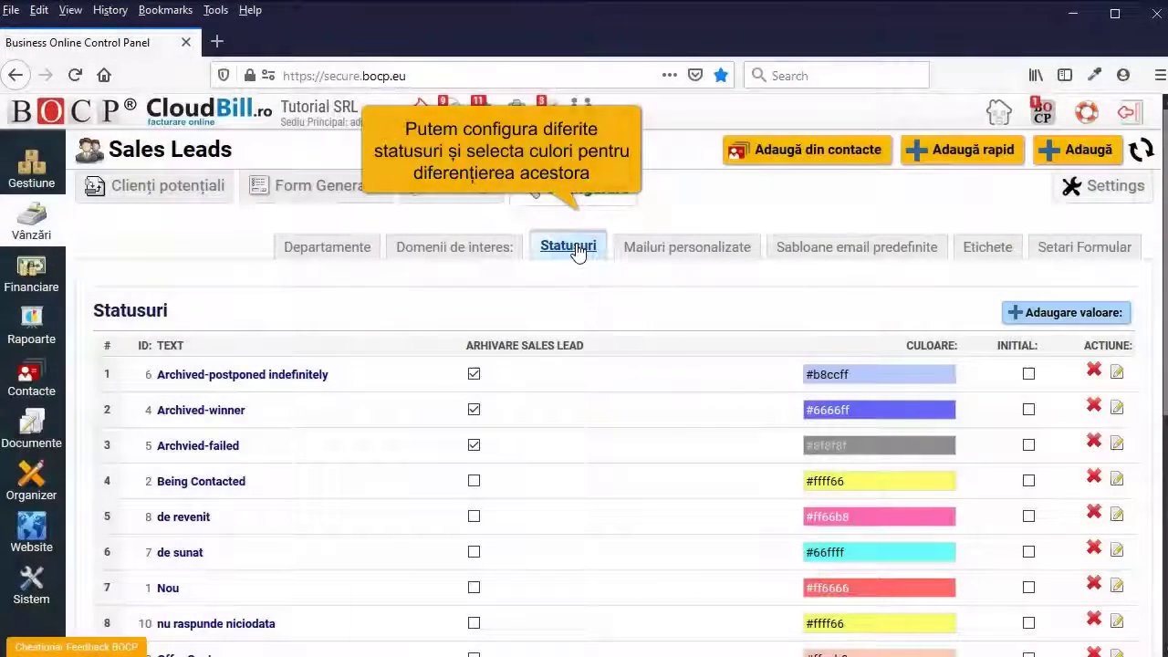
click(721, 252)
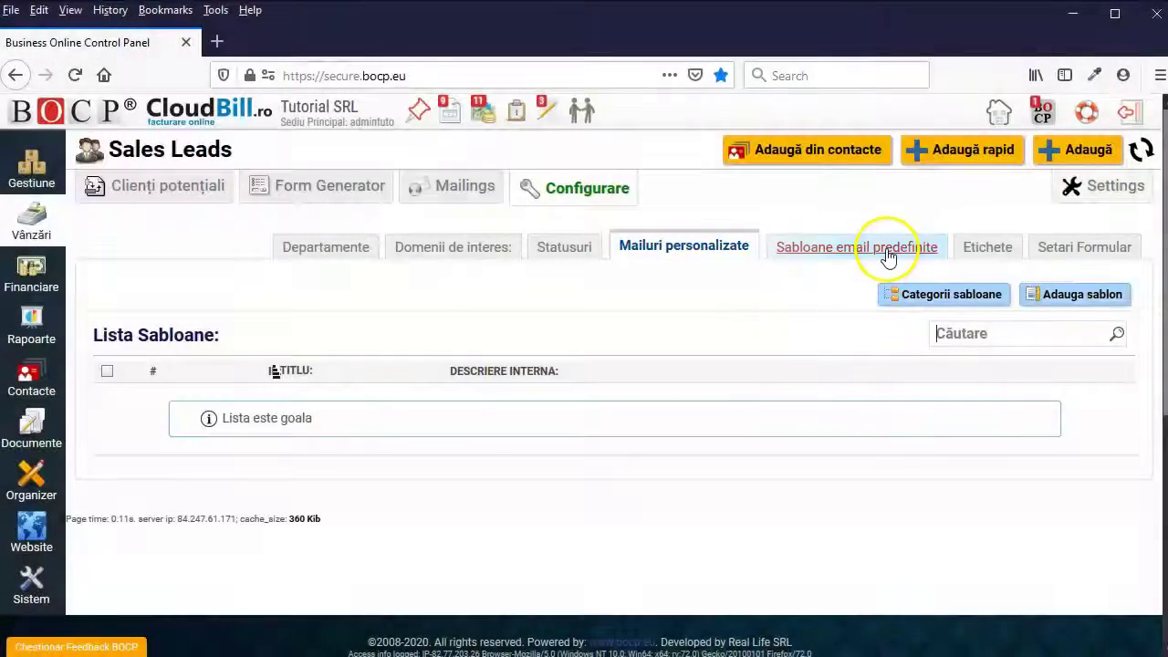
click(888, 256)
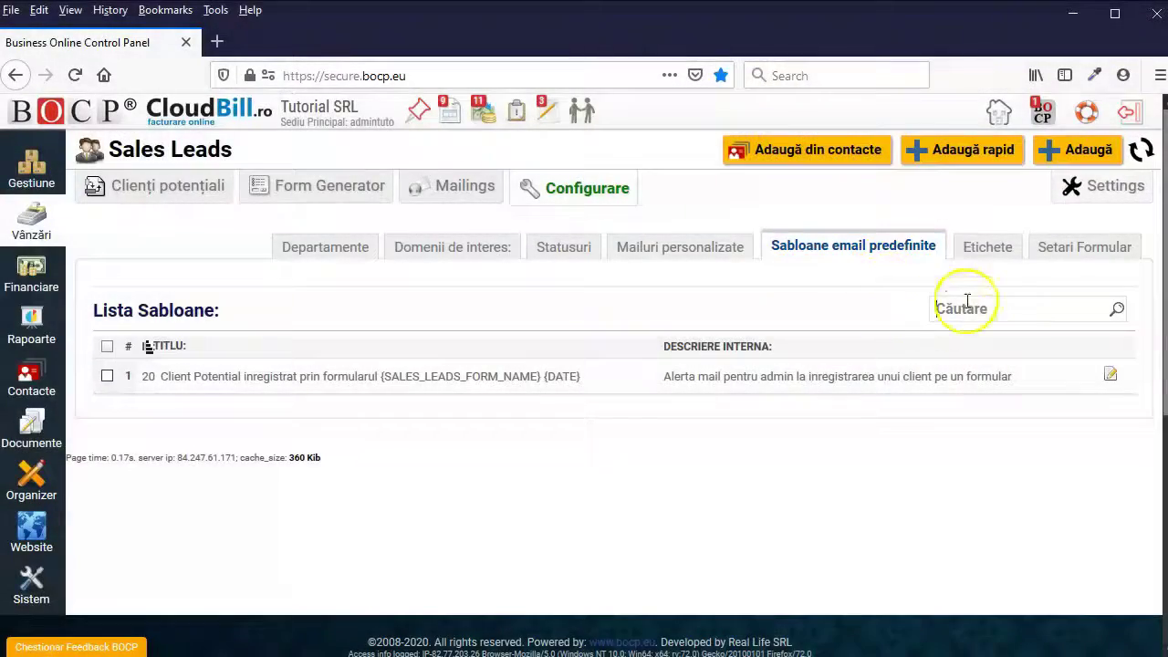
click(991, 252)
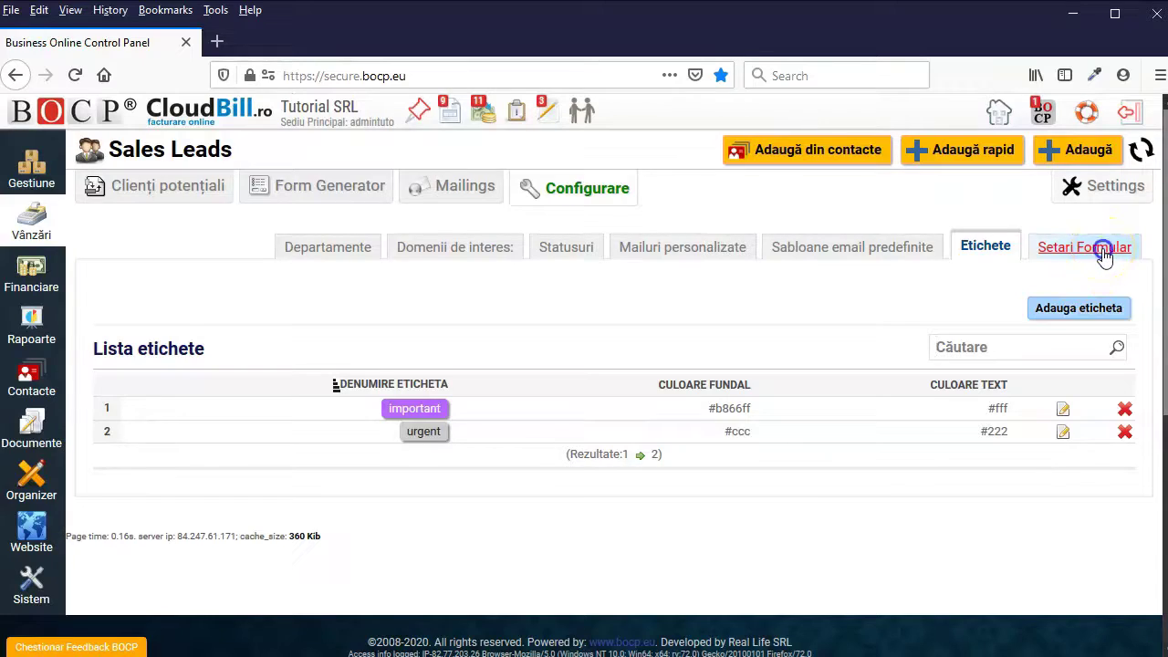
click(1103, 252)
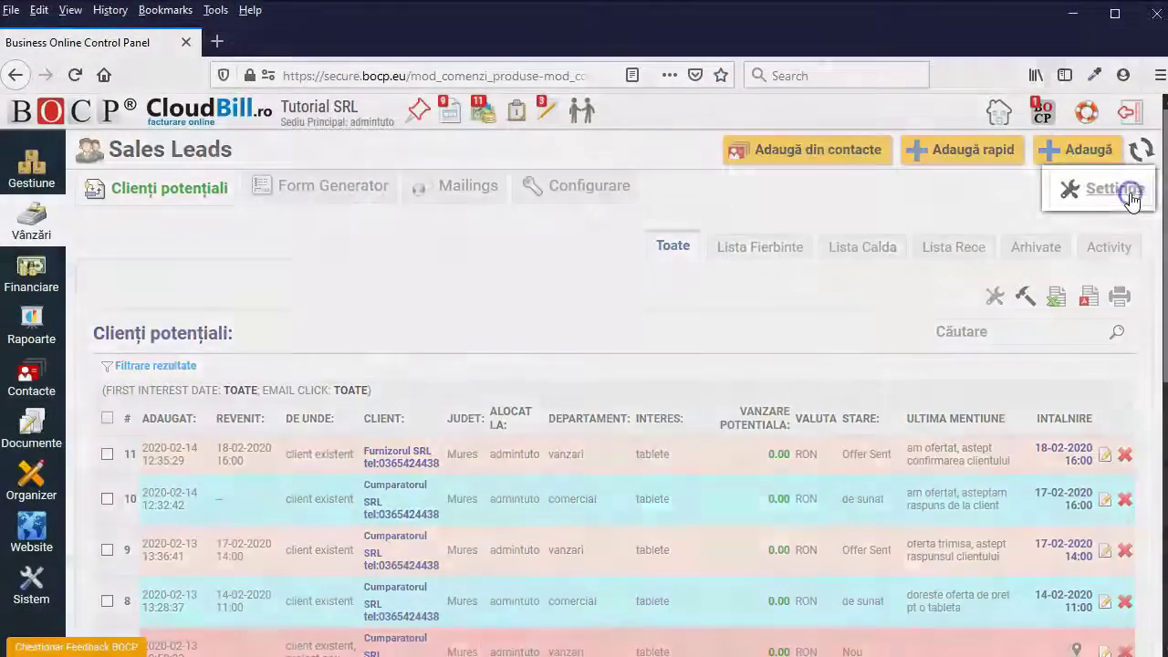
In the Sales Leads settings, toggle the option that lets each user see only the leads allocated to them.
click(1130, 198)
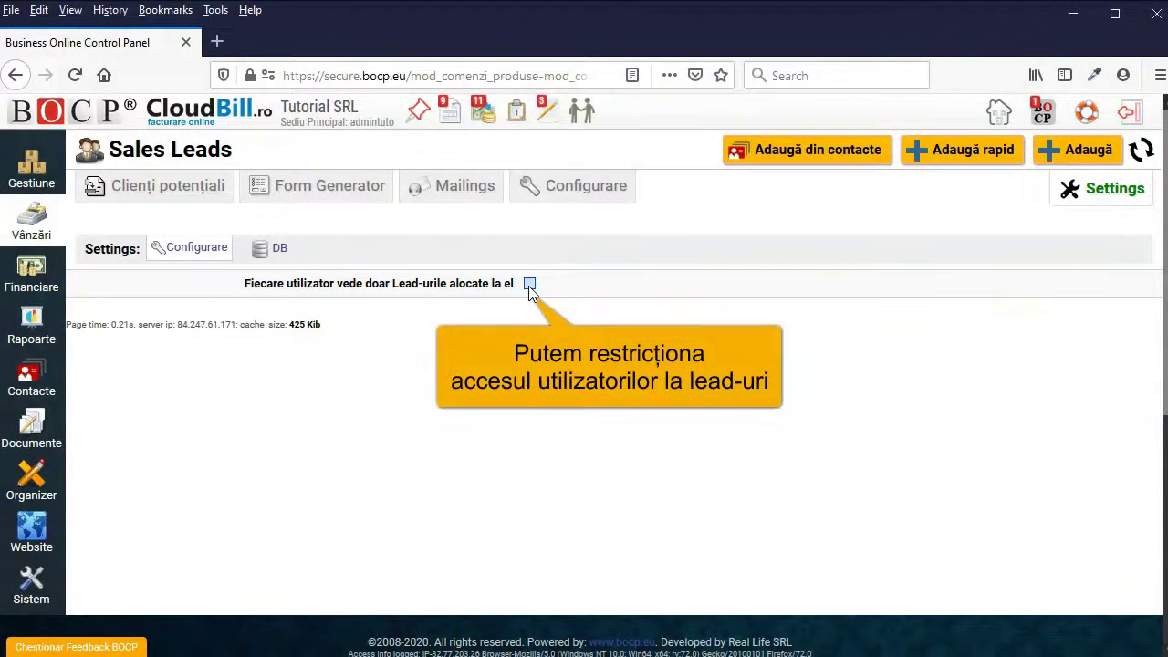
click(530, 285)
Add a custom database field labelled "varsta", of type Număr intreg, for the CLIENTI POTENTIALI table and save it.
click(261, 248)
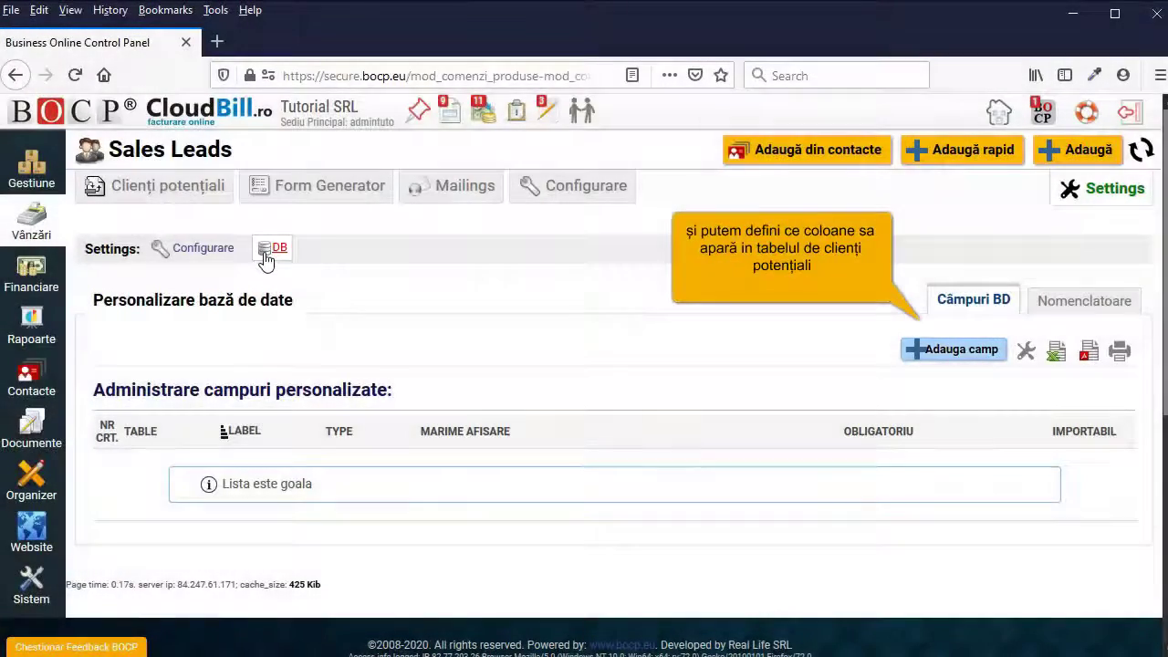
click(961, 351)
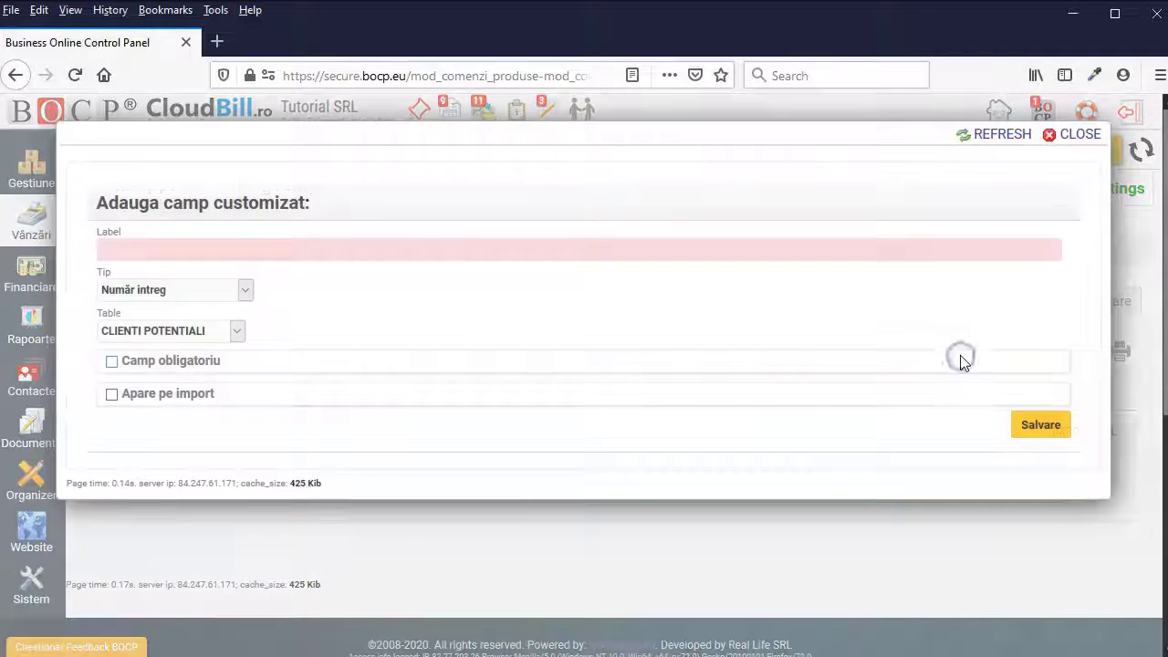
click(520, 257)
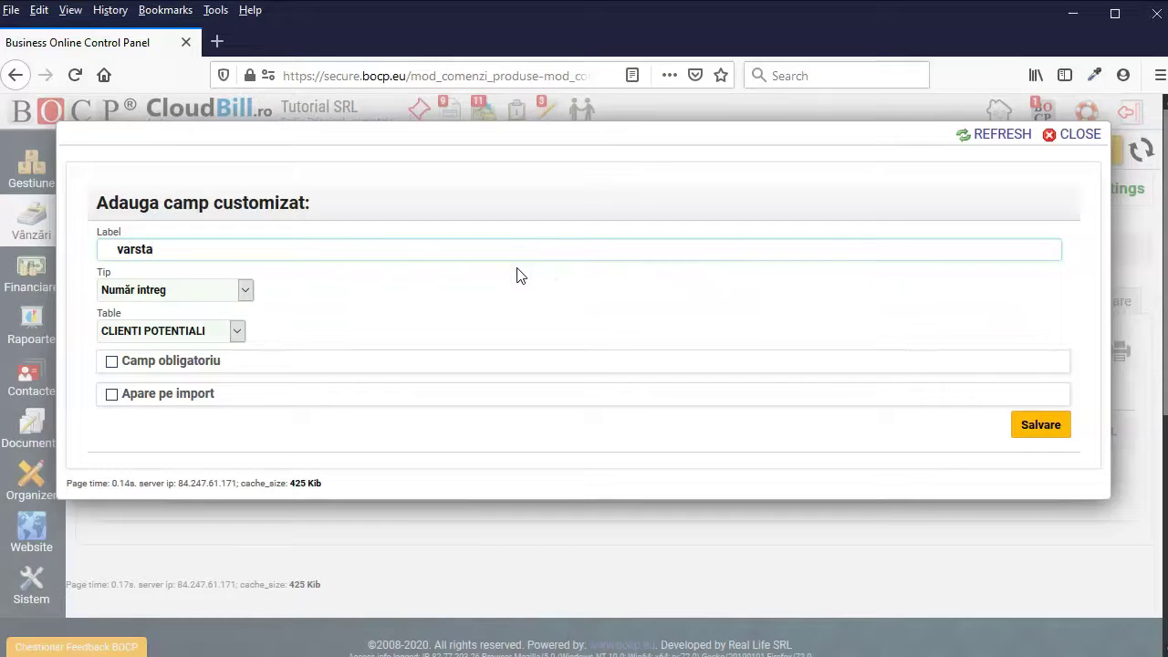
click(1046, 427)
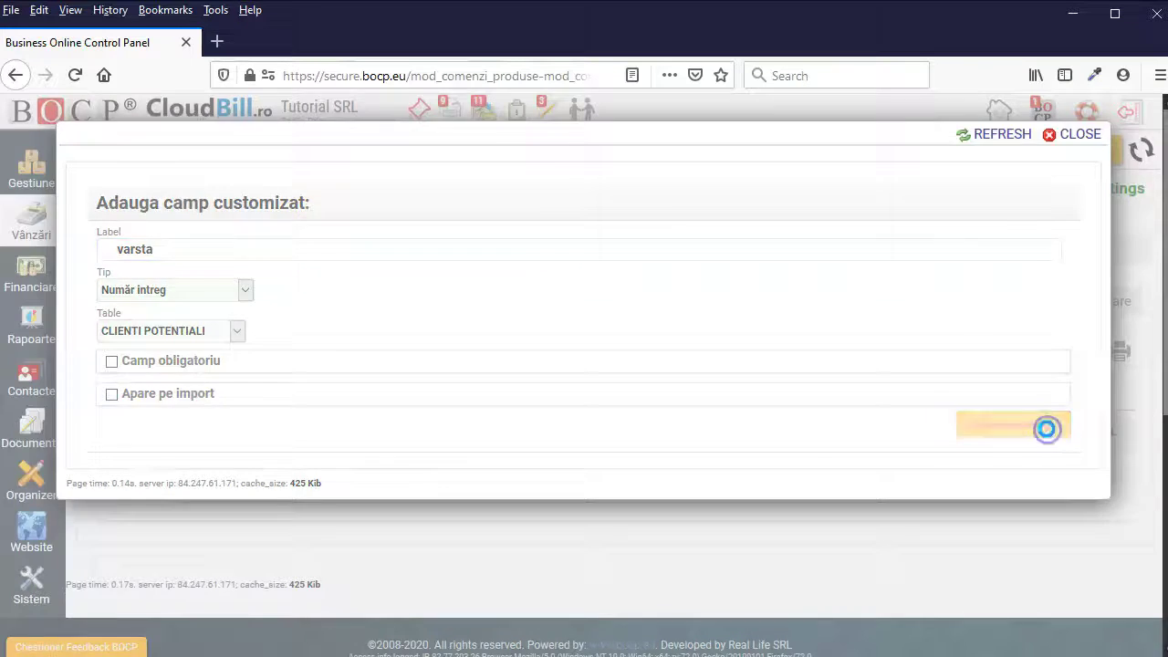
click(1003, 446)
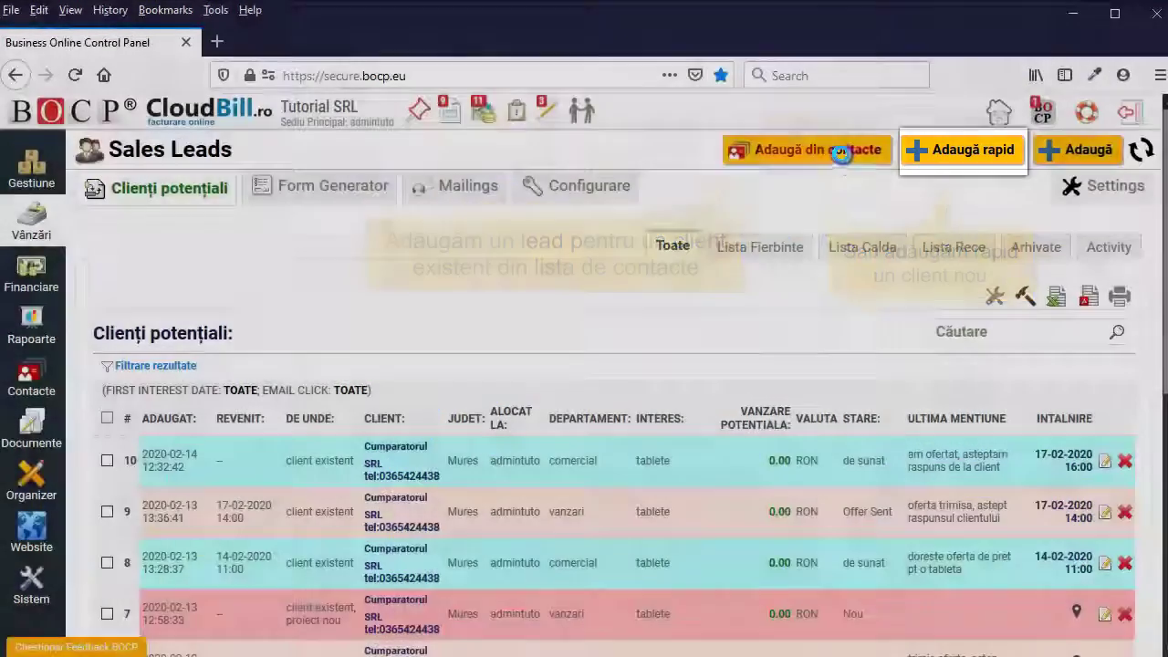
Start a new sales lead from the existing contact Furnizorul SRL.
click(842, 162)
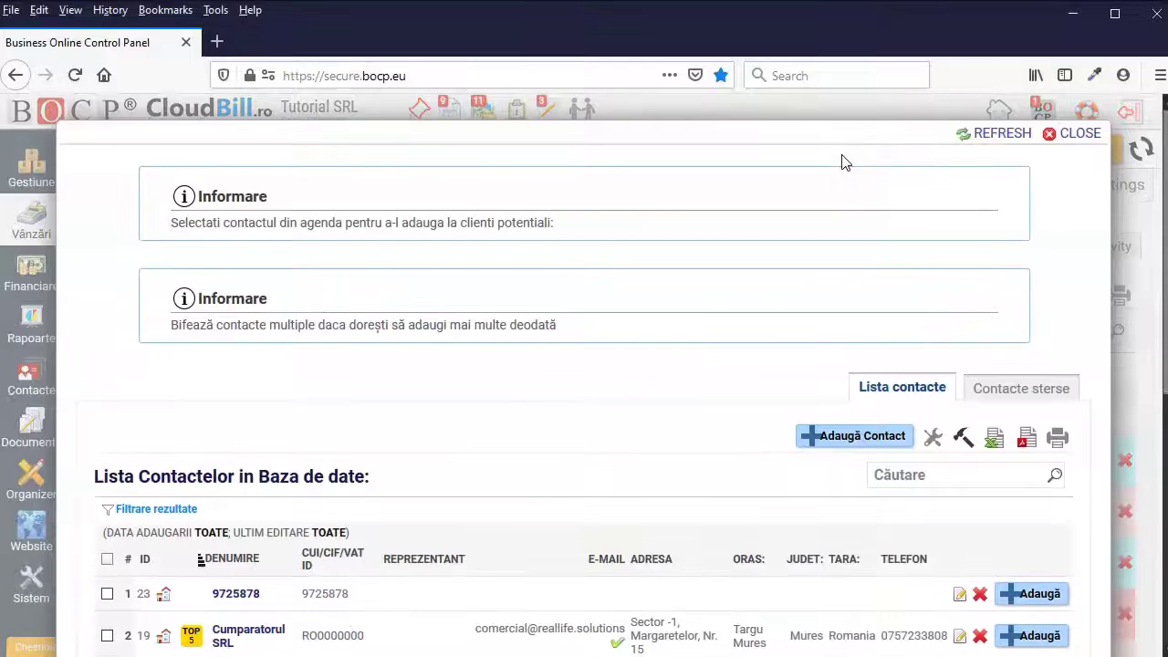
scroll(840, 161, down, 3)
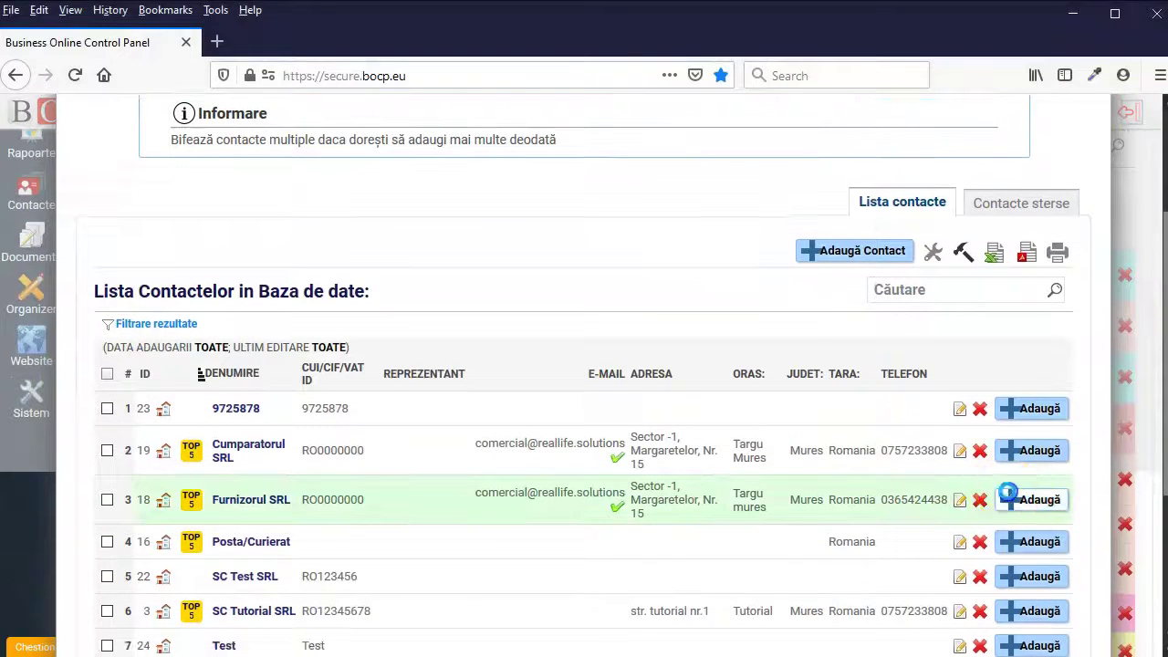
click(1024, 497)
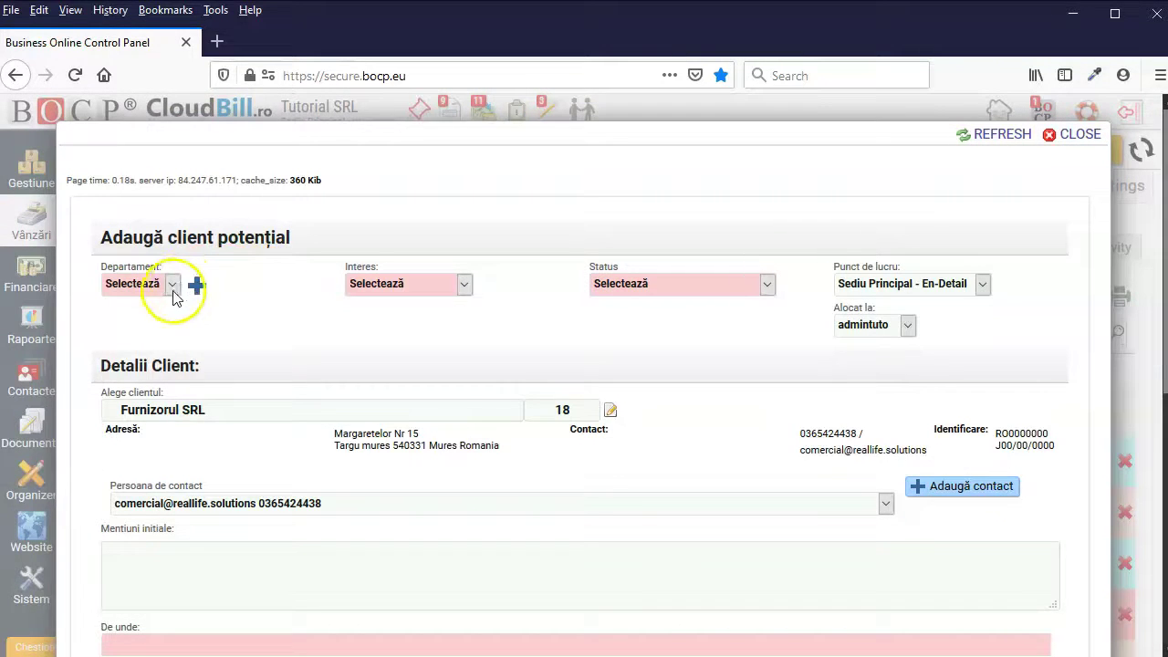
Set the new lead's department to vanzari, its interest to tablete and its status to Nou.
click(171, 284)
click(127, 367)
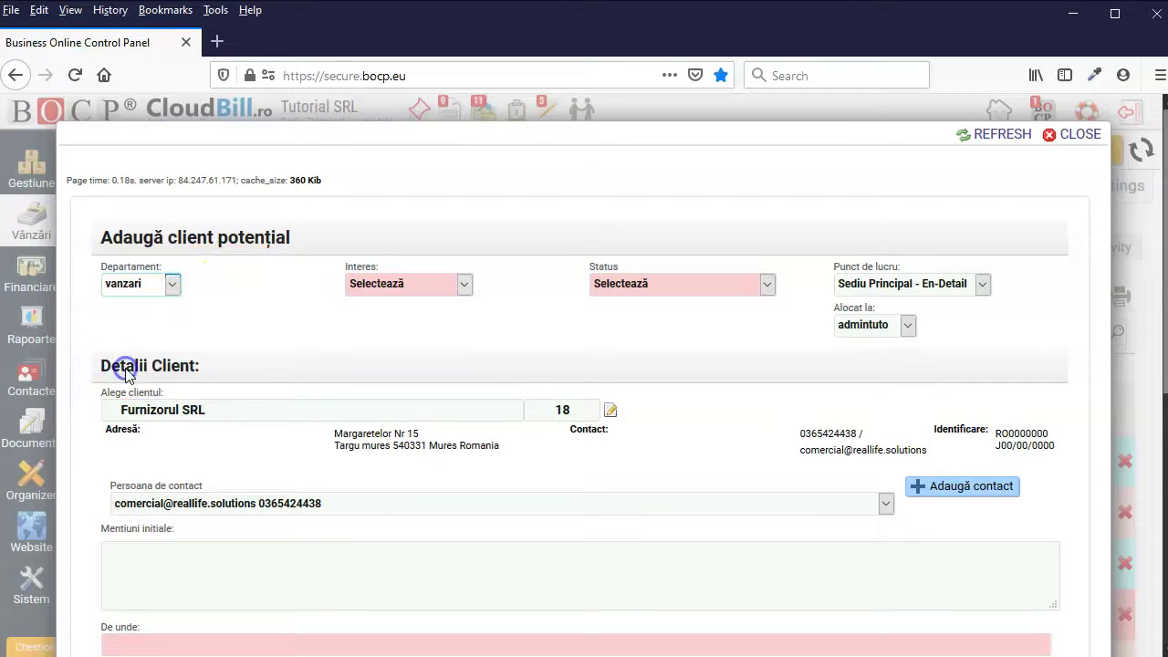
click(410, 285)
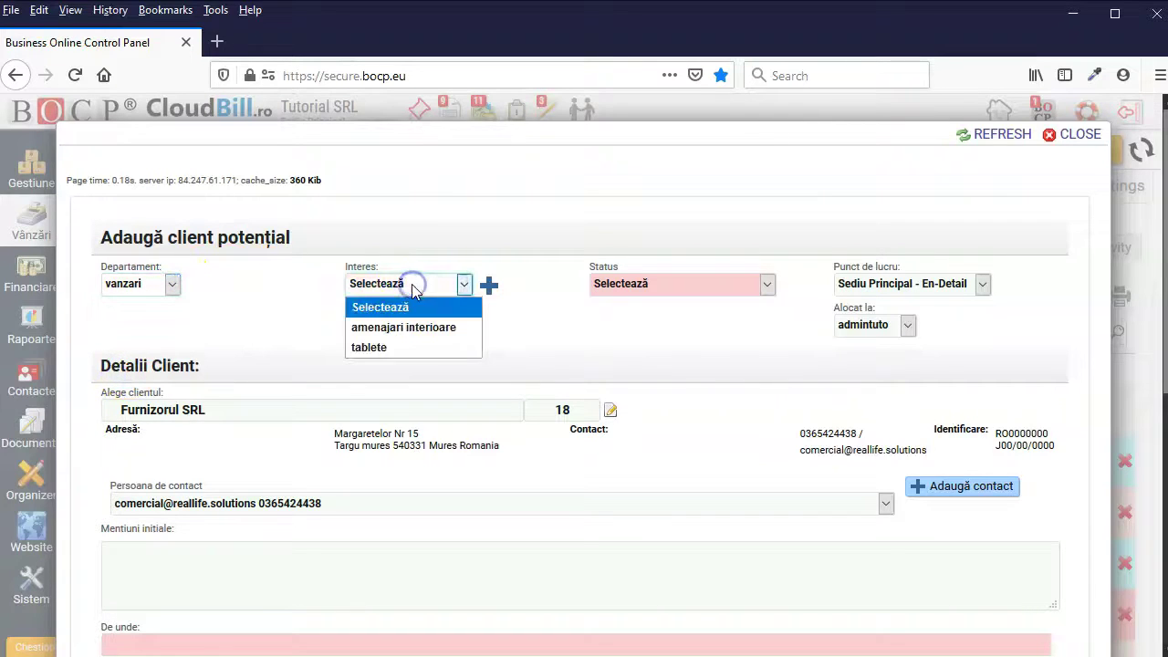
click(394, 347)
click(695, 291)
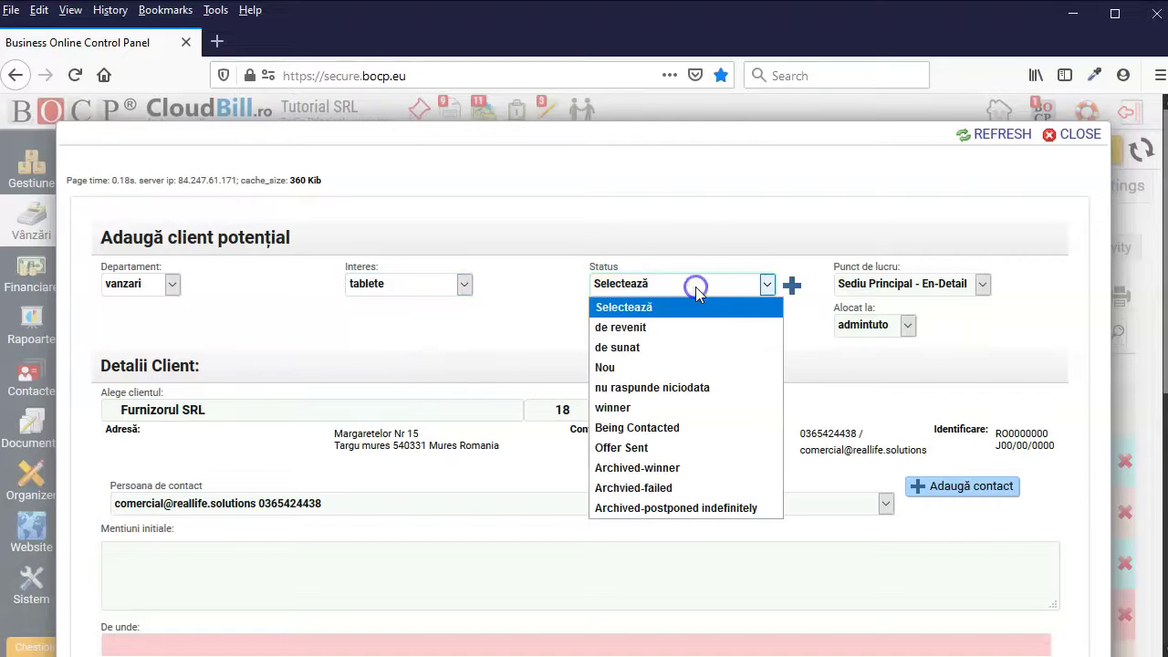
click(639, 368)
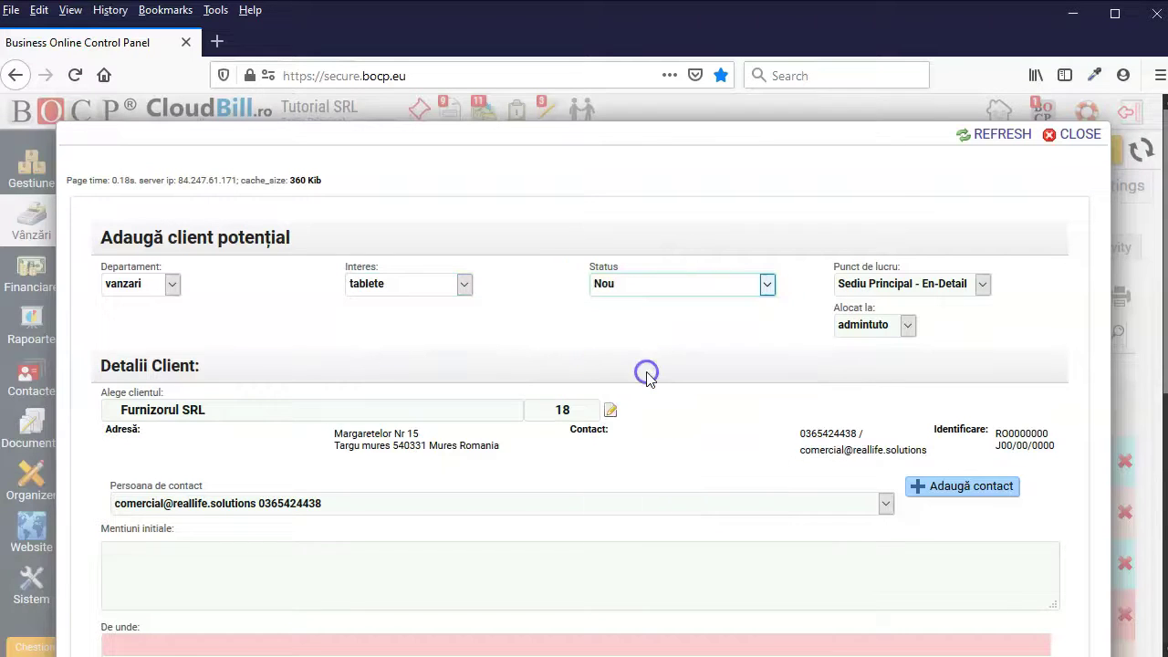
Enter "client existent" as the lead's source and save the potential client.
scroll(646, 379, down, 2)
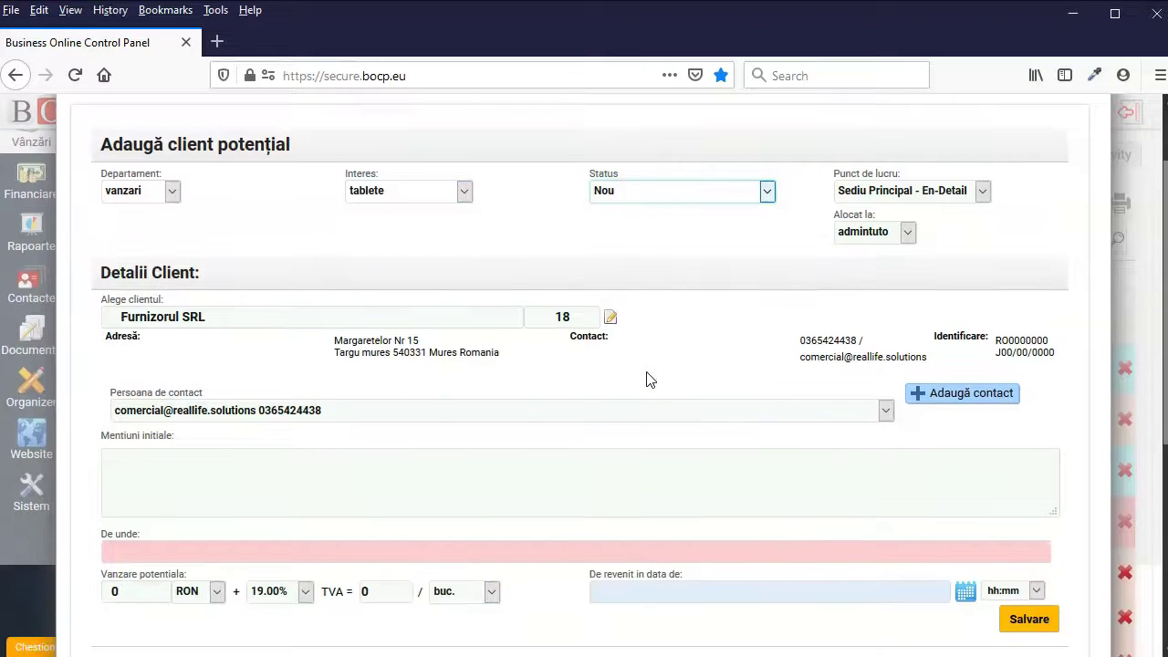
click(417, 551)
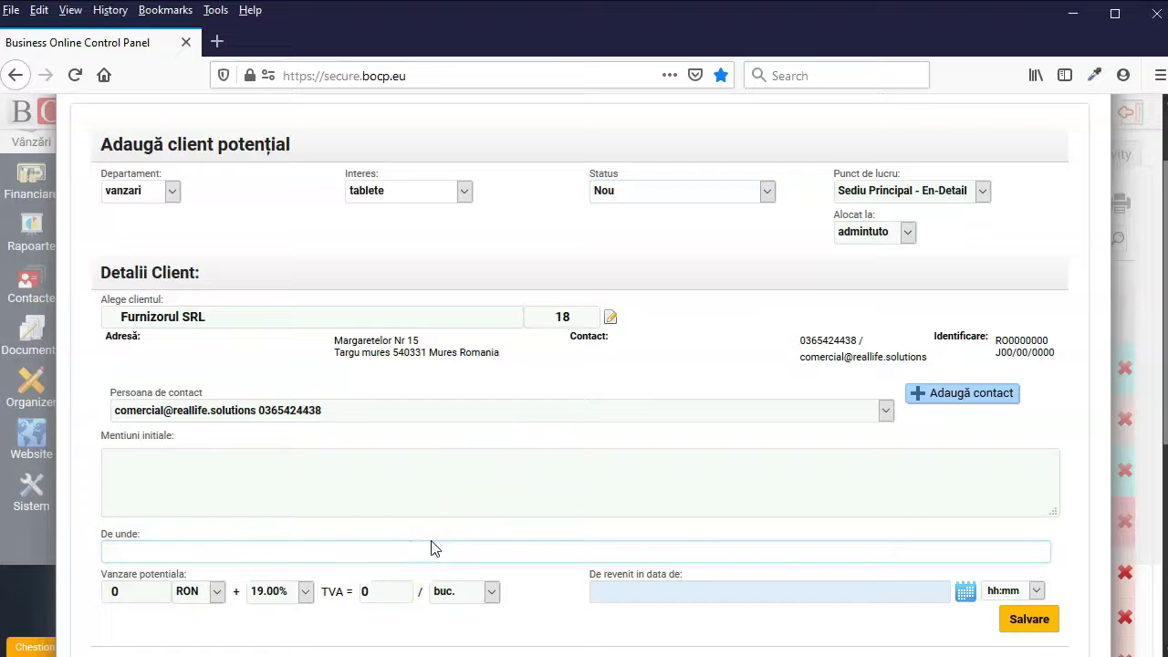
text(client existent)
click(1032, 625)
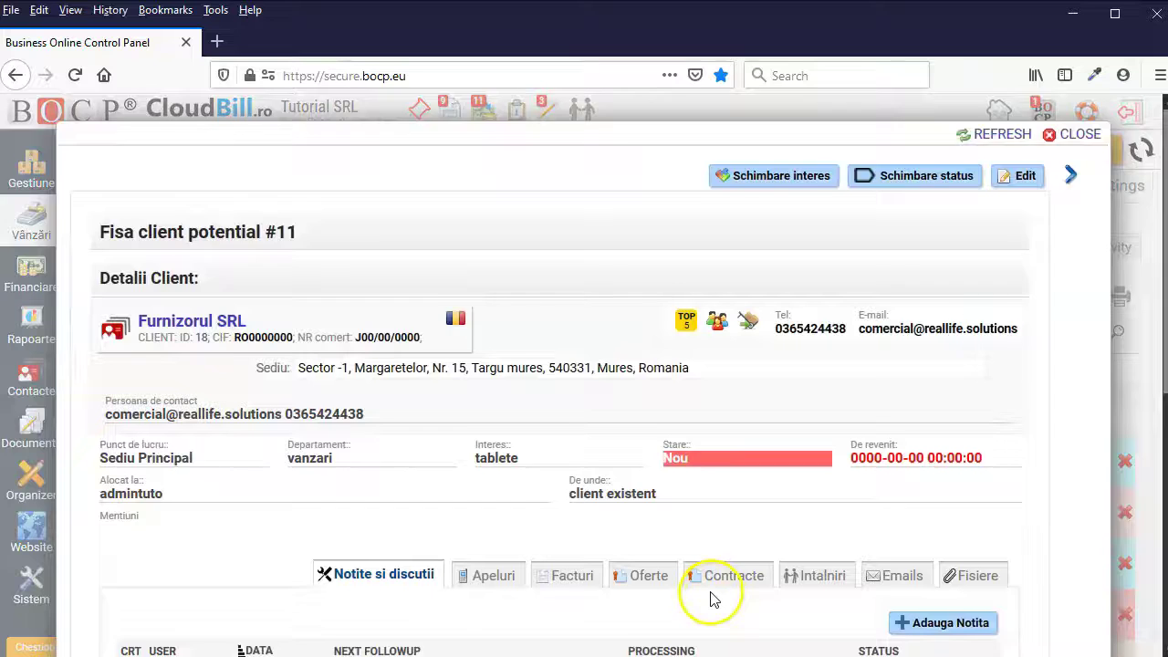
Start a note on the Furnizorul SRL lead with the mention "este interesat de o tableta Huawei".
scroll(715, 598, down, 2)
click(937, 438)
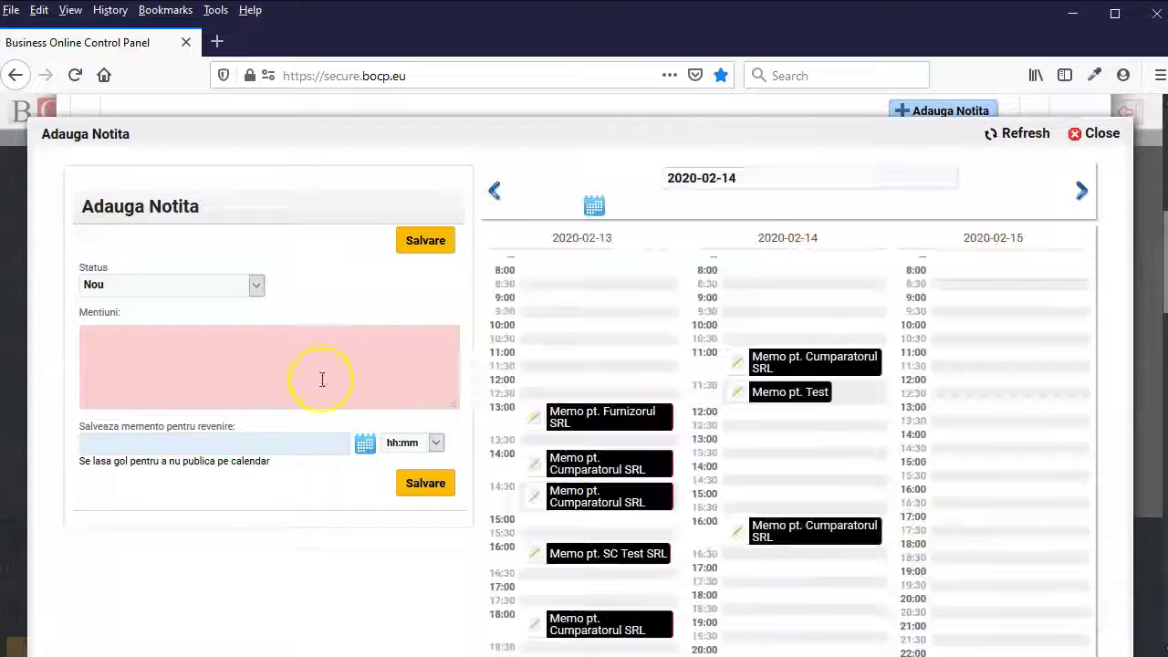
click(321, 378)
text(este interesat de o tableta Huawei)
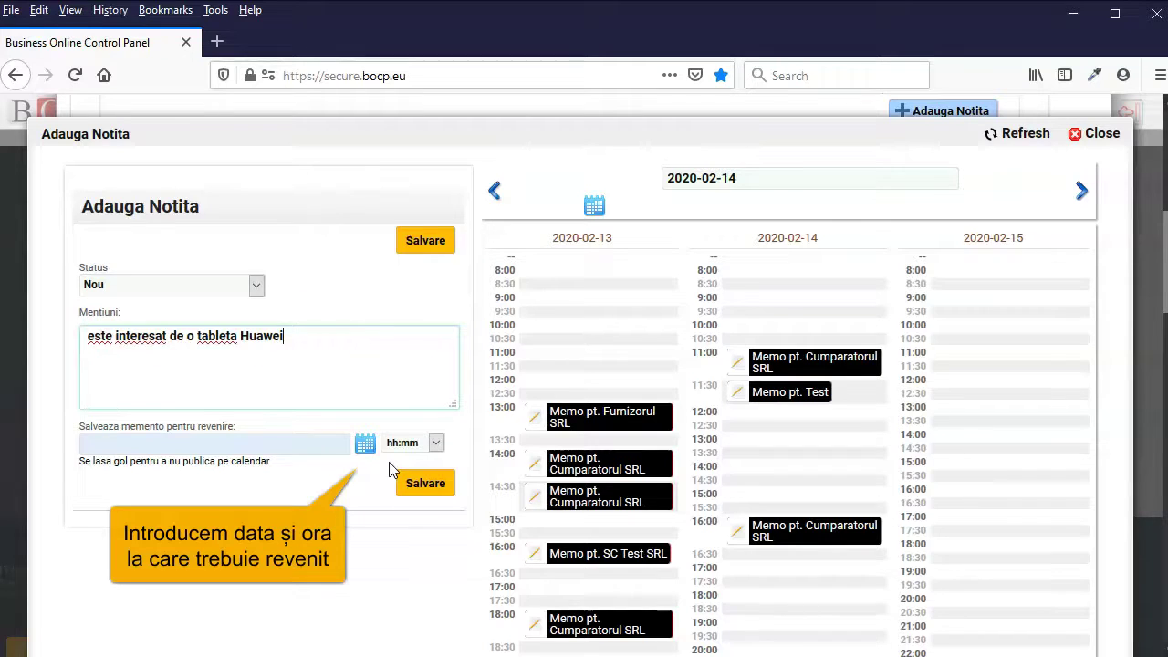
Set the note's follow-up reminder to 2020-02-17 at 16:30 and save the note.
click(365, 444)
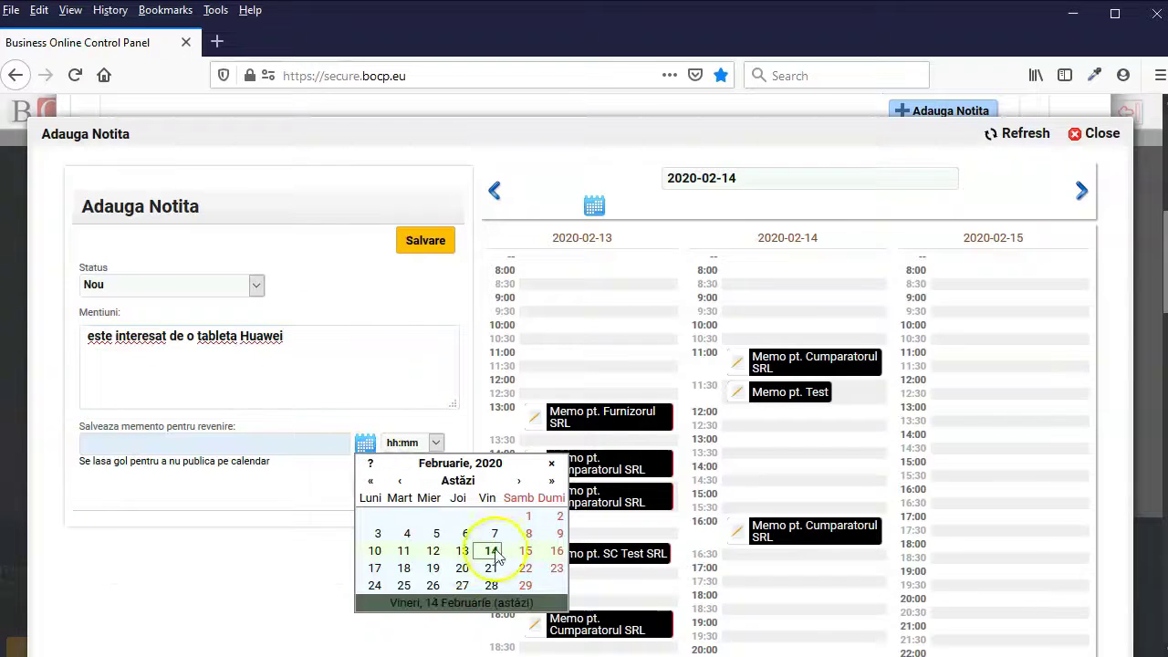
click(375, 569)
click(436, 443)
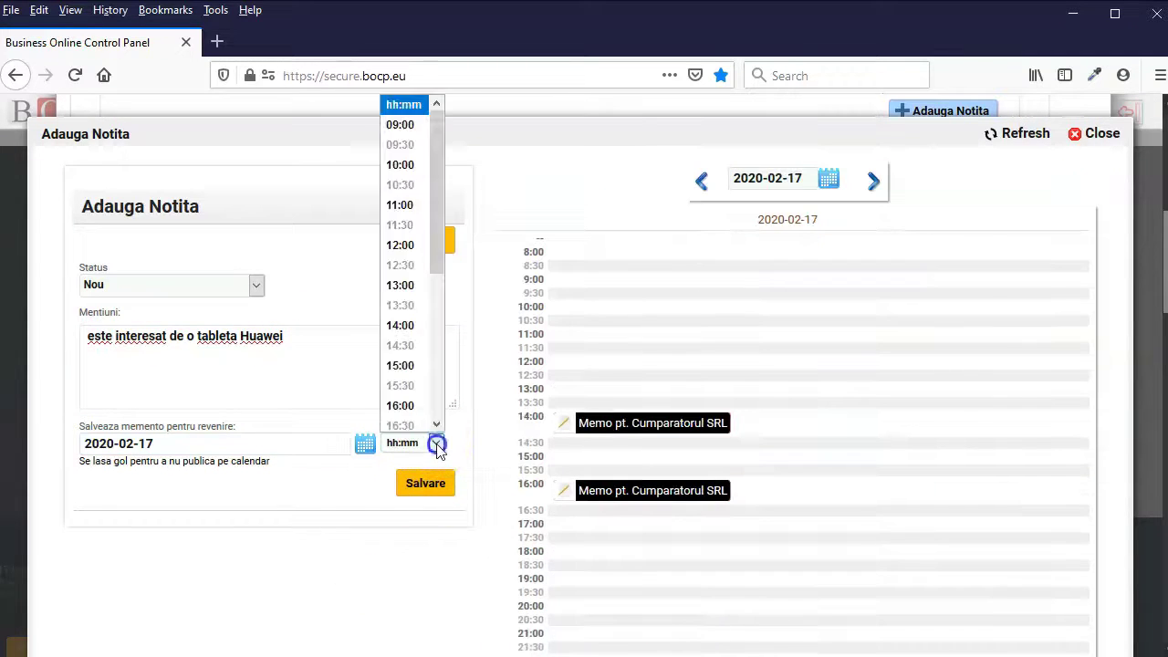
click(406, 424)
click(424, 486)
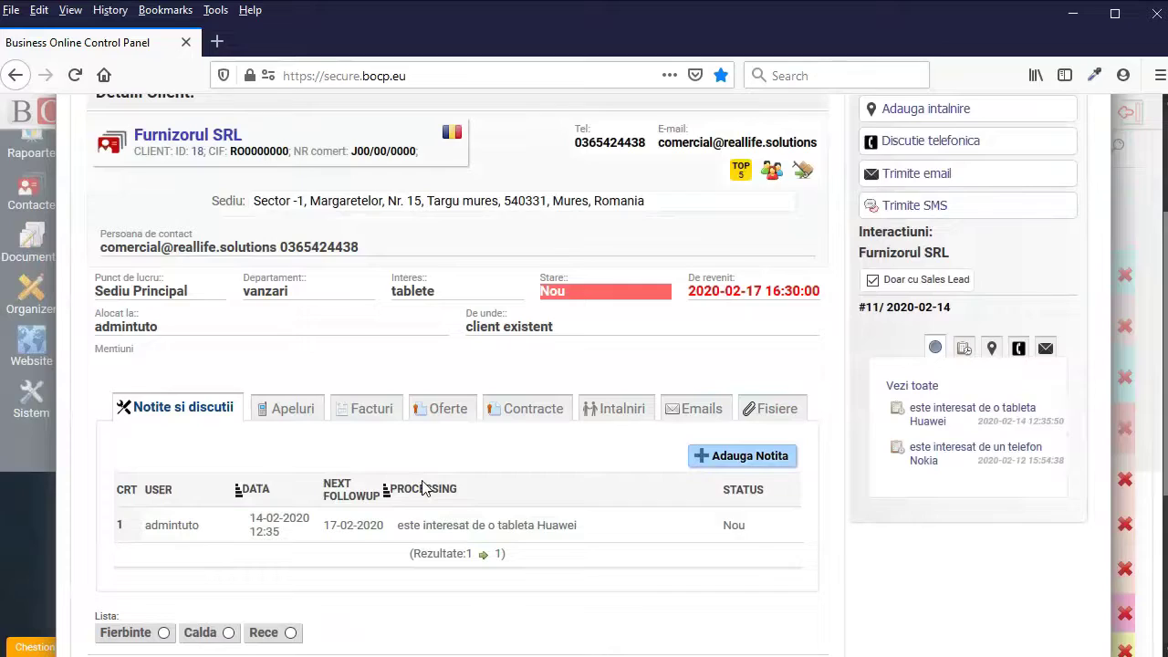
Assign the lead to the Fierbinte list and close its record.
scroll(365, 502, down, 2)
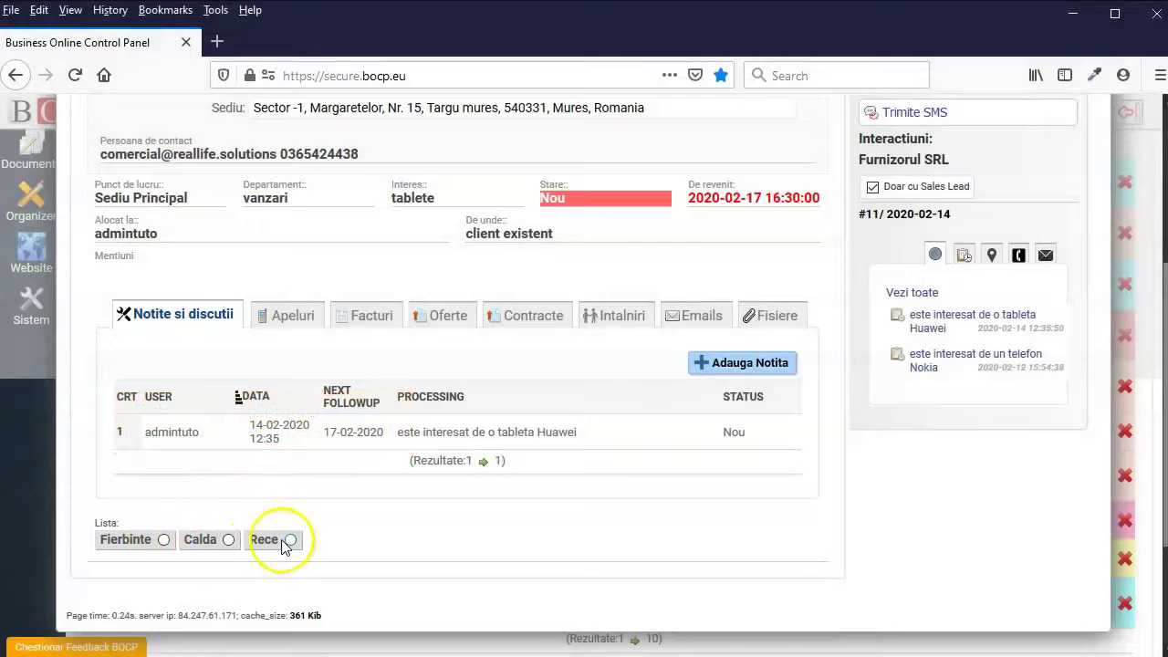
click(163, 539)
scroll(444, 513, up, 5)
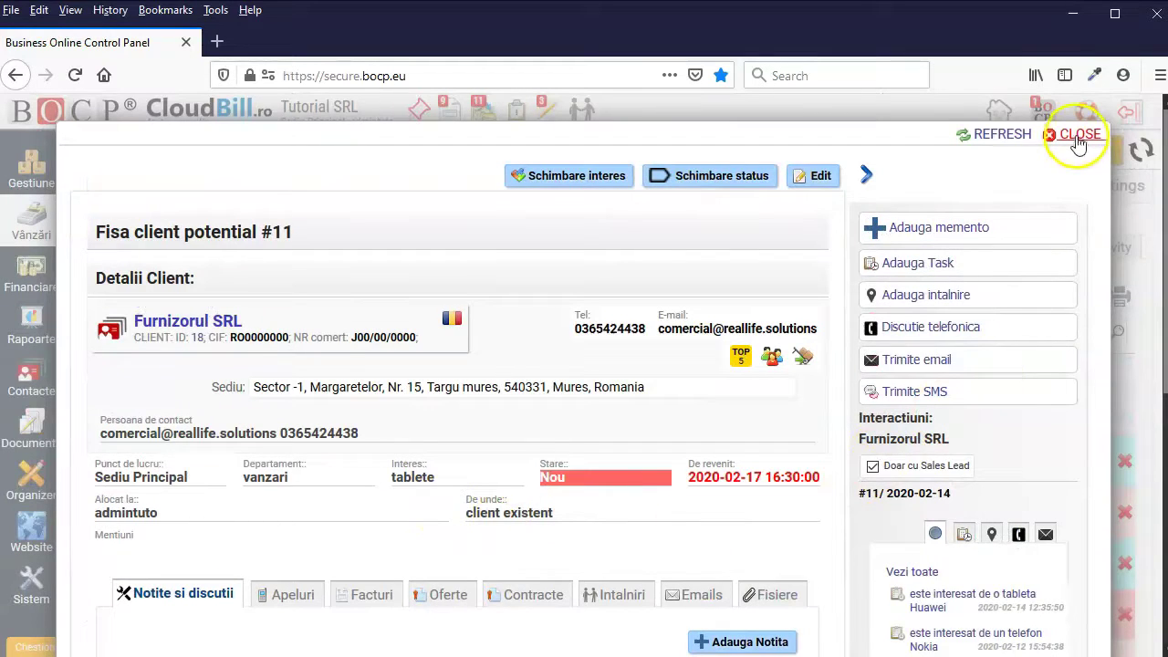
click(1078, 135)
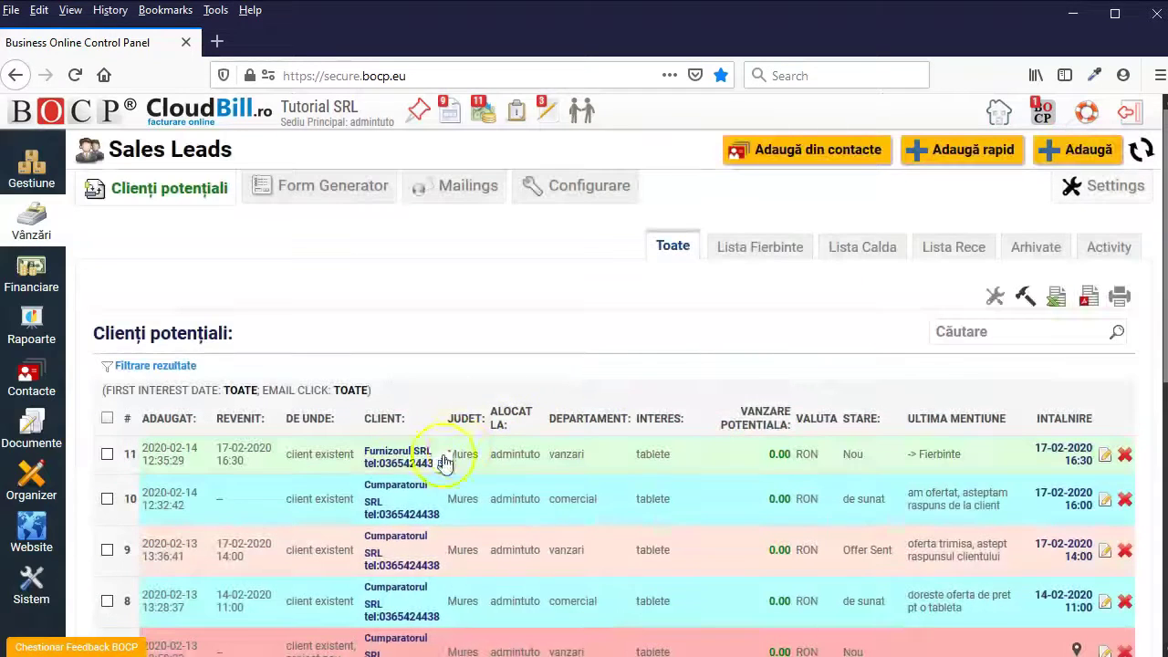
Start a note on the Furnizorul SRL lead with the mention "am ofertat, astept confirmarea clientului" and the status Offer Sent.
click(398, 463)
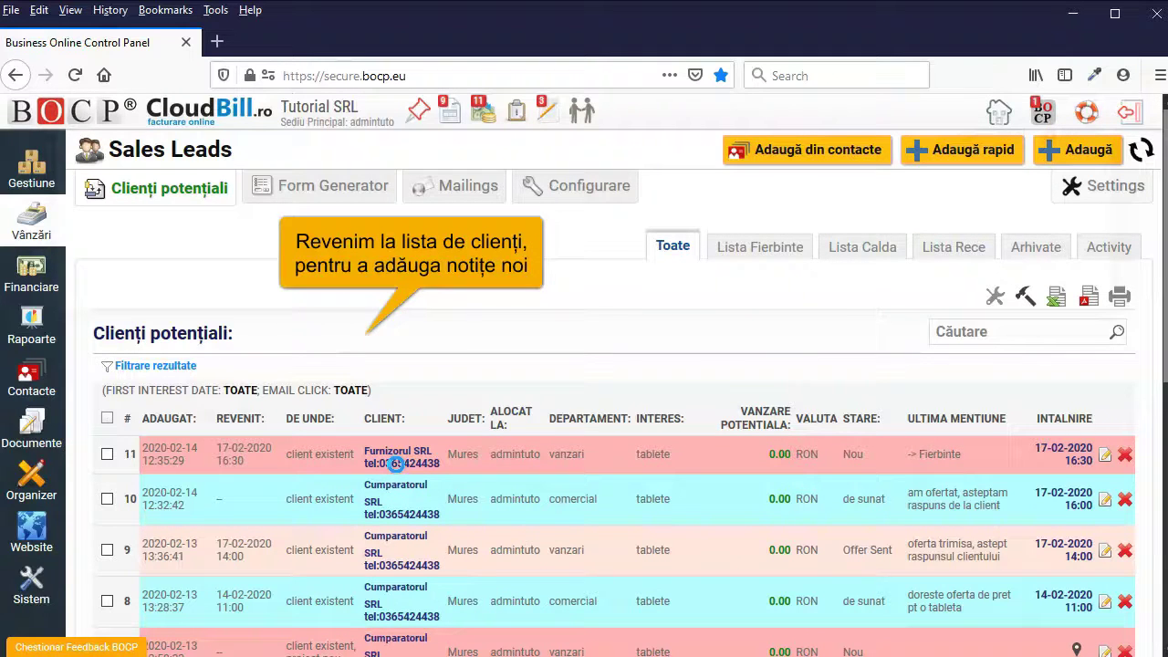
scroll(397, 472, down, 3)
click(721, 459)
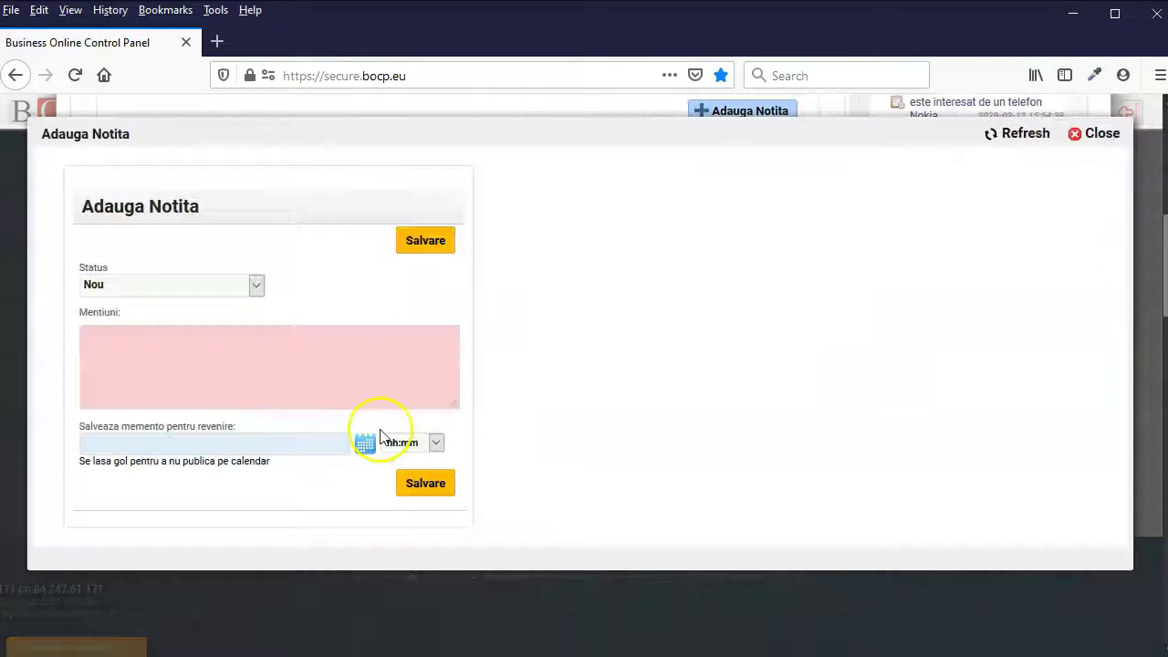
click(258, 369)
text(am ofertat, astept confirmarea clientului)
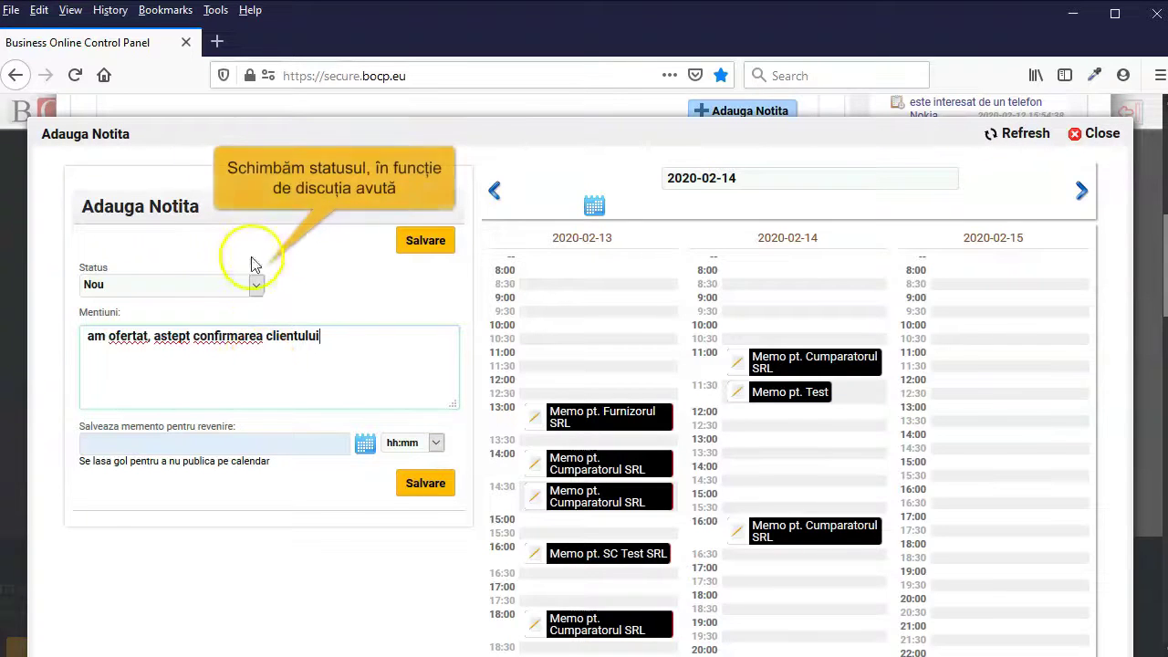
click(205, 290)
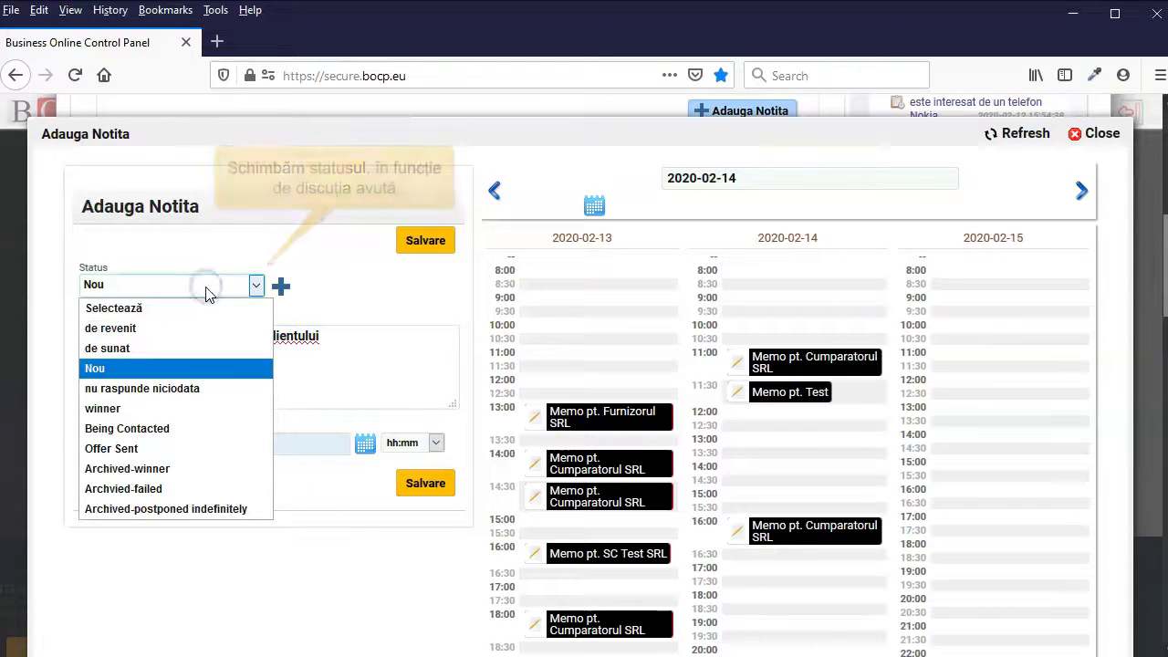
click(187, 449)
Set the note's follow-up reminder to 2020-02-18 at 16:00 and save the note.
click(365, 444)
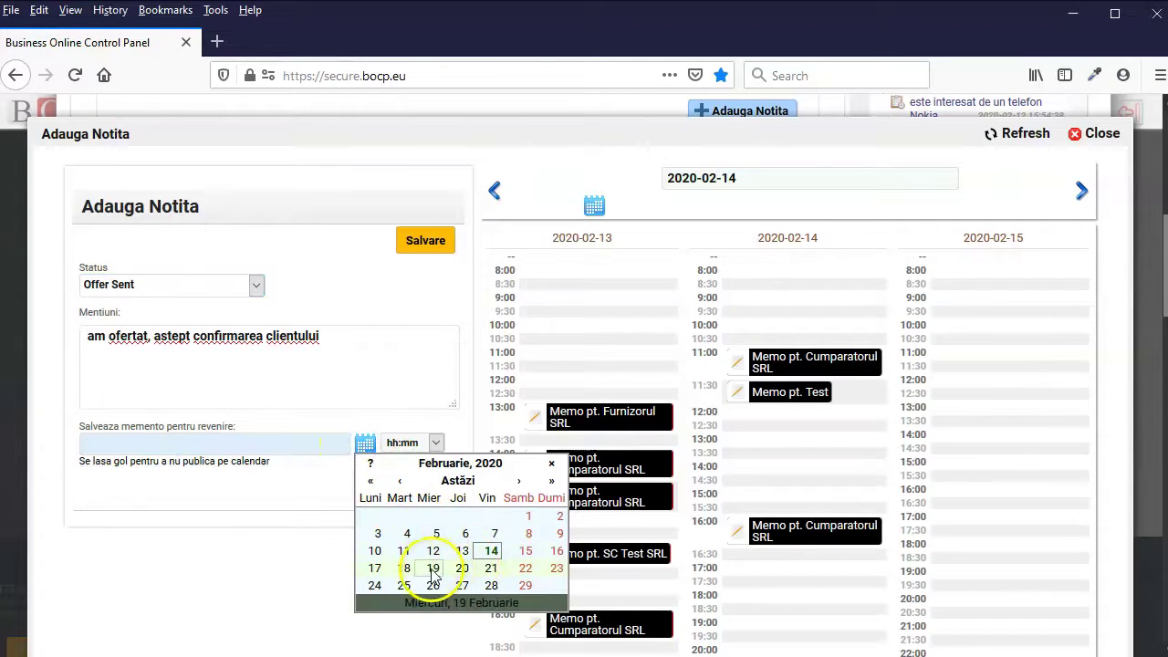
click(404, 568)
click(436, 442)
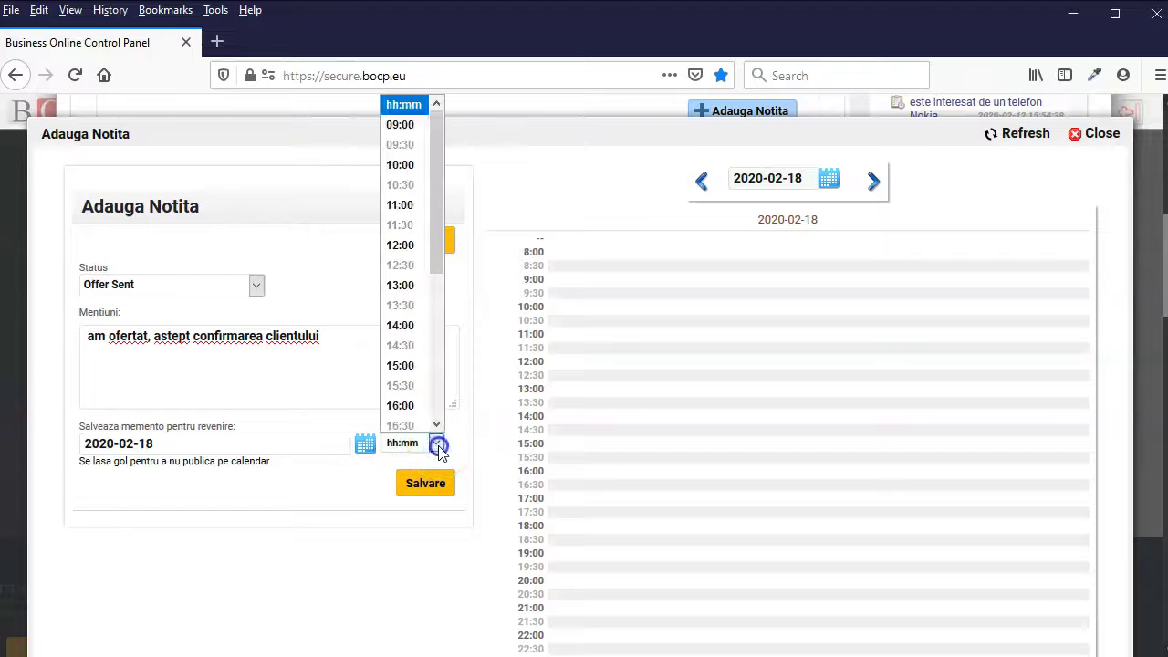
click(410, 407)
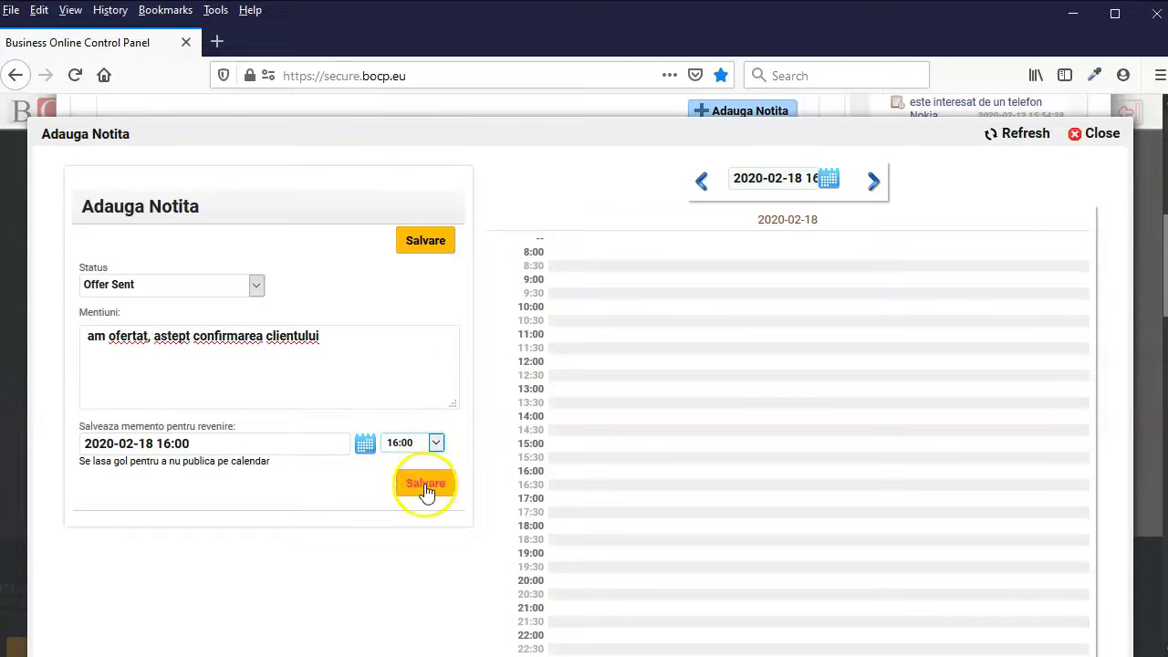
click(424, 483)
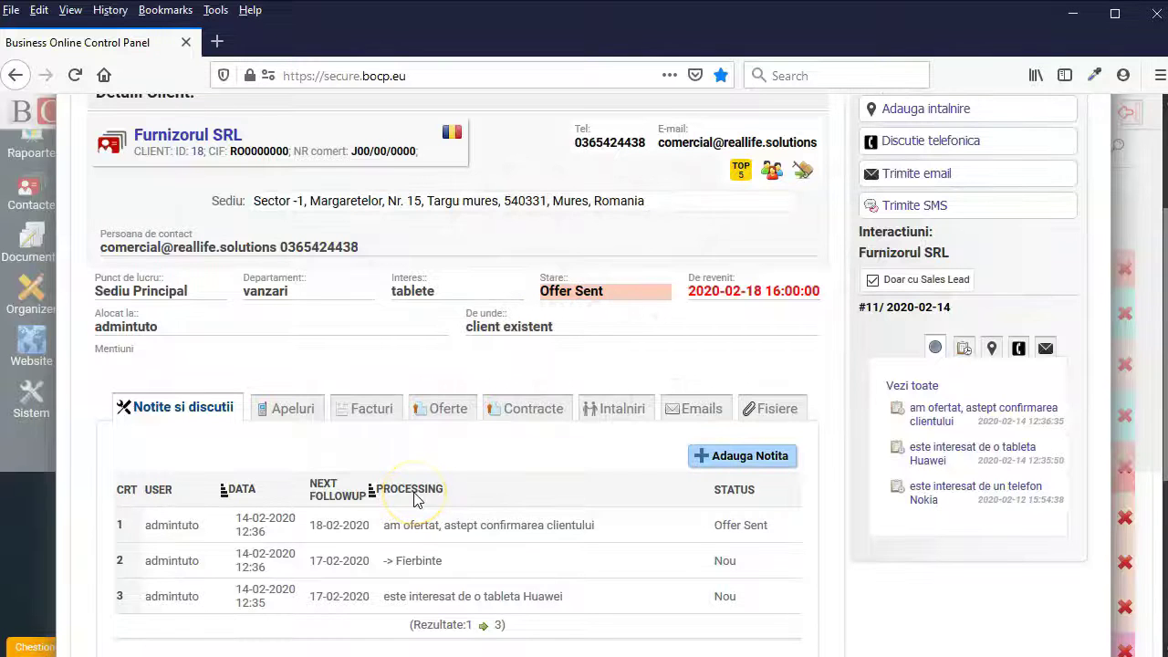
Add a new offer for the Furnizorul SRL lead and set its delivery address to "Ridicare de la sediu".
click(443, 411)
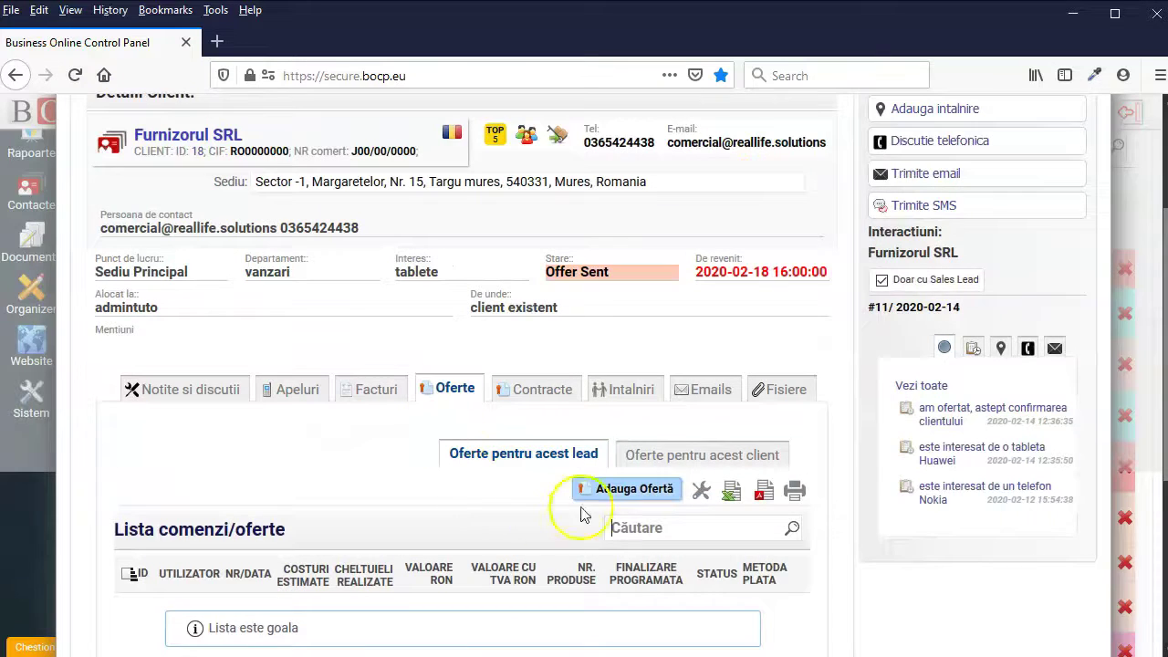
click(635, 489)
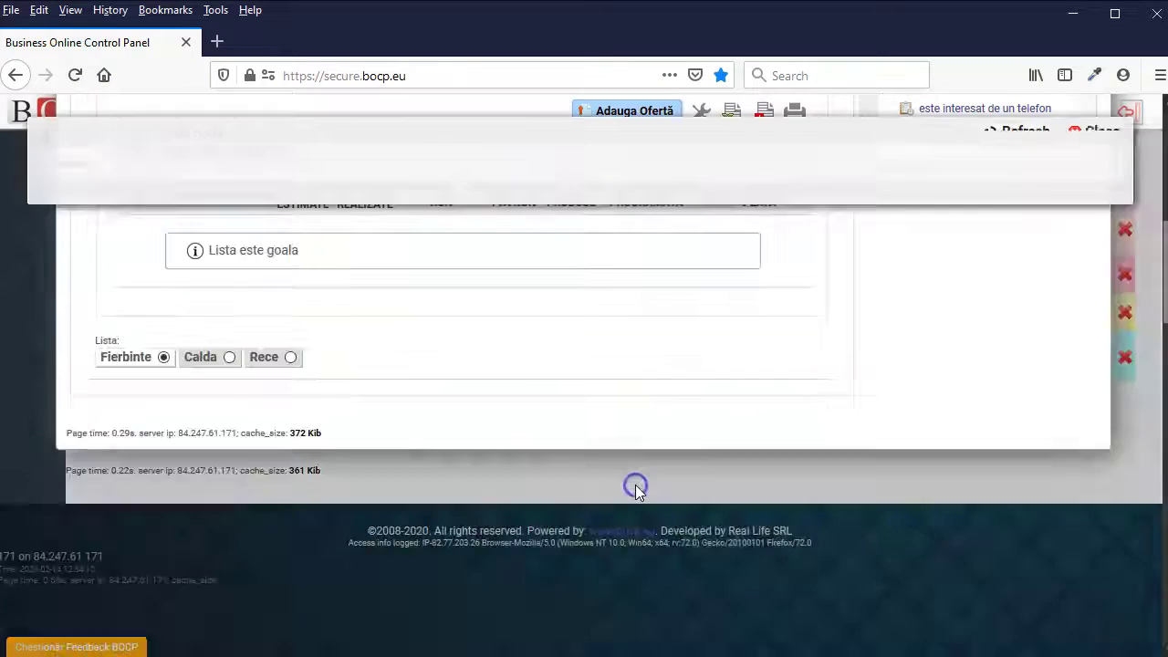
click(1021, 389)
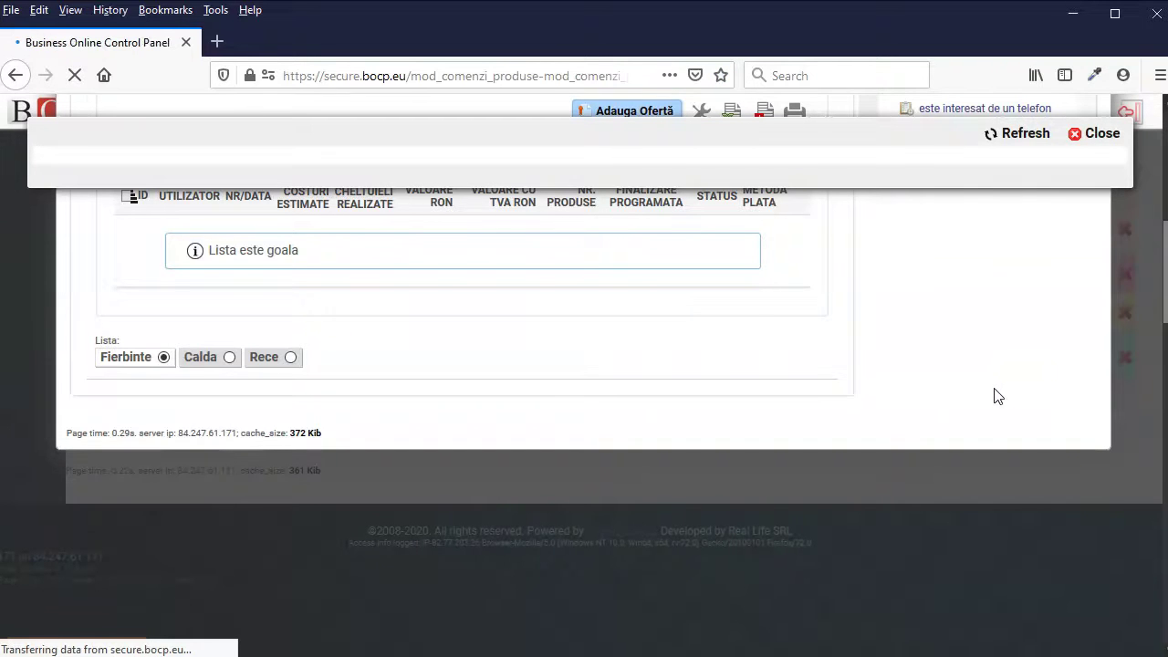
scroll(863, 383, down, 2)
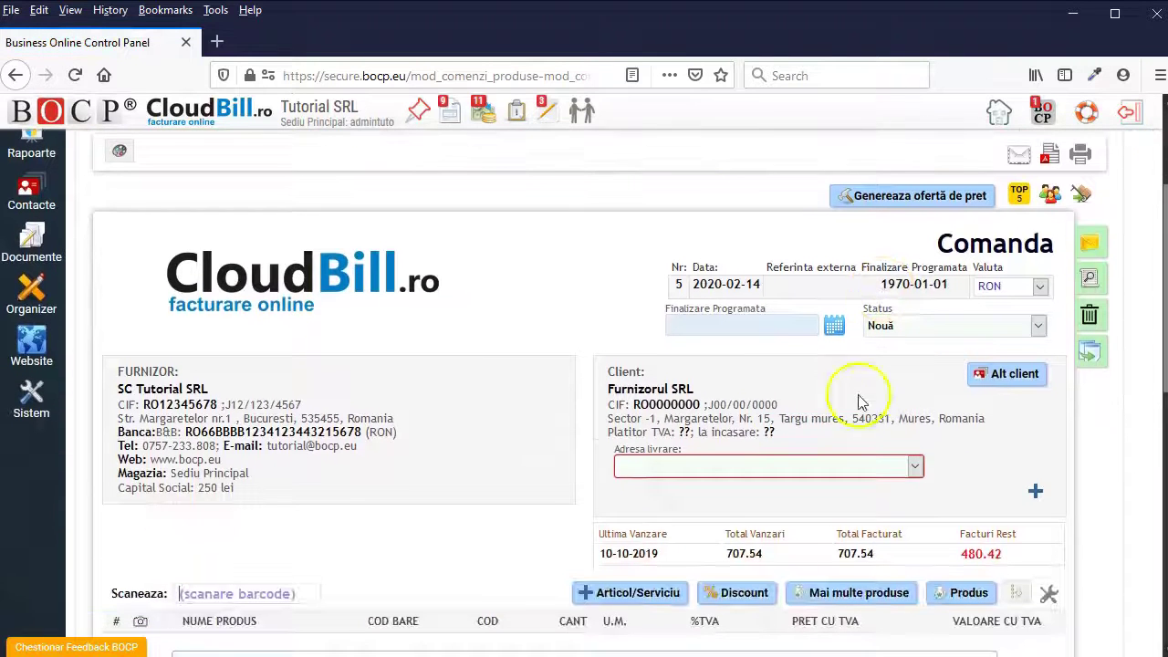
click(684, 509)
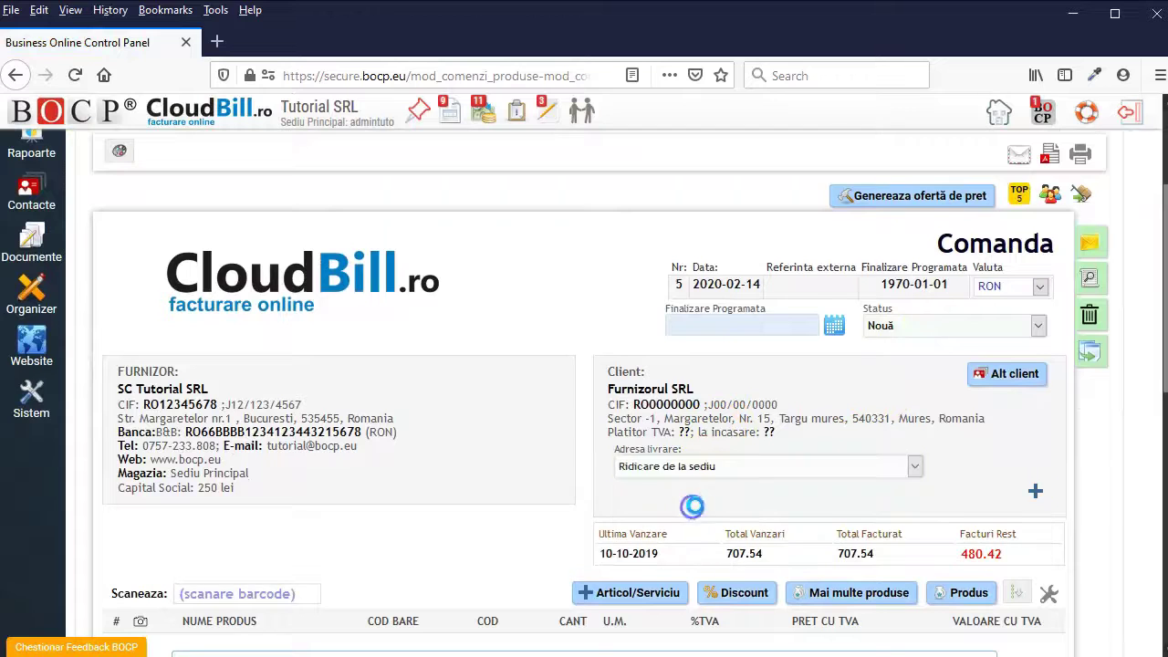
Add the article "Tableta Huawi" to the order with quantity 1, price 500 RON and unit buc., and save it.
scroll(698, 513, down, 2)
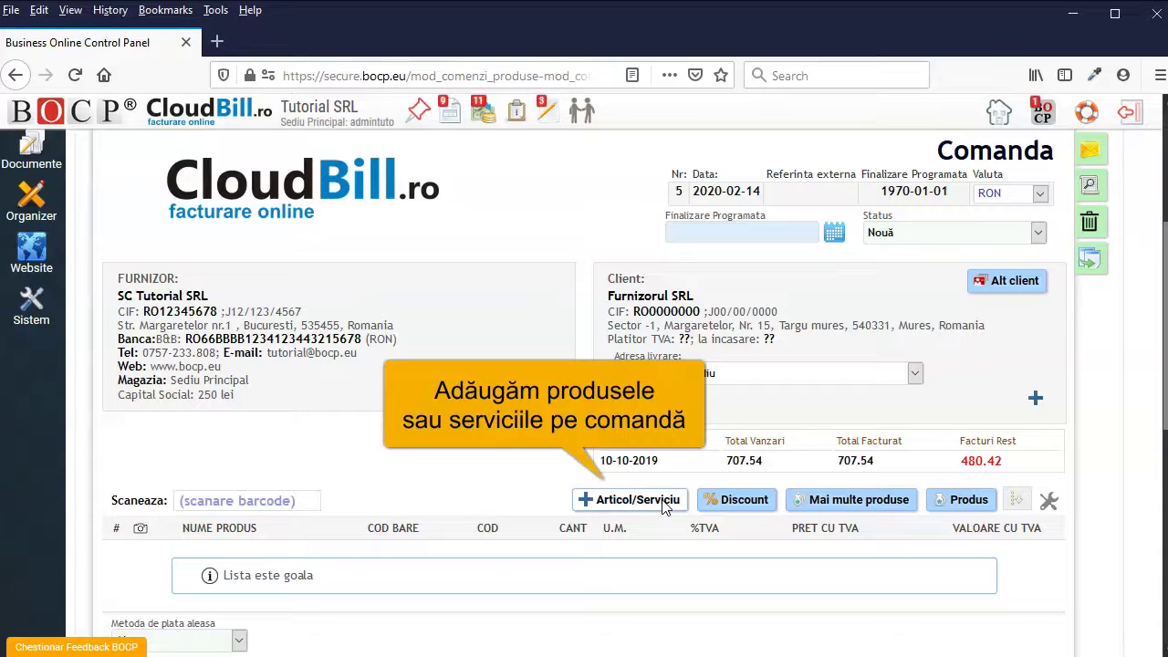
click(663, 503)
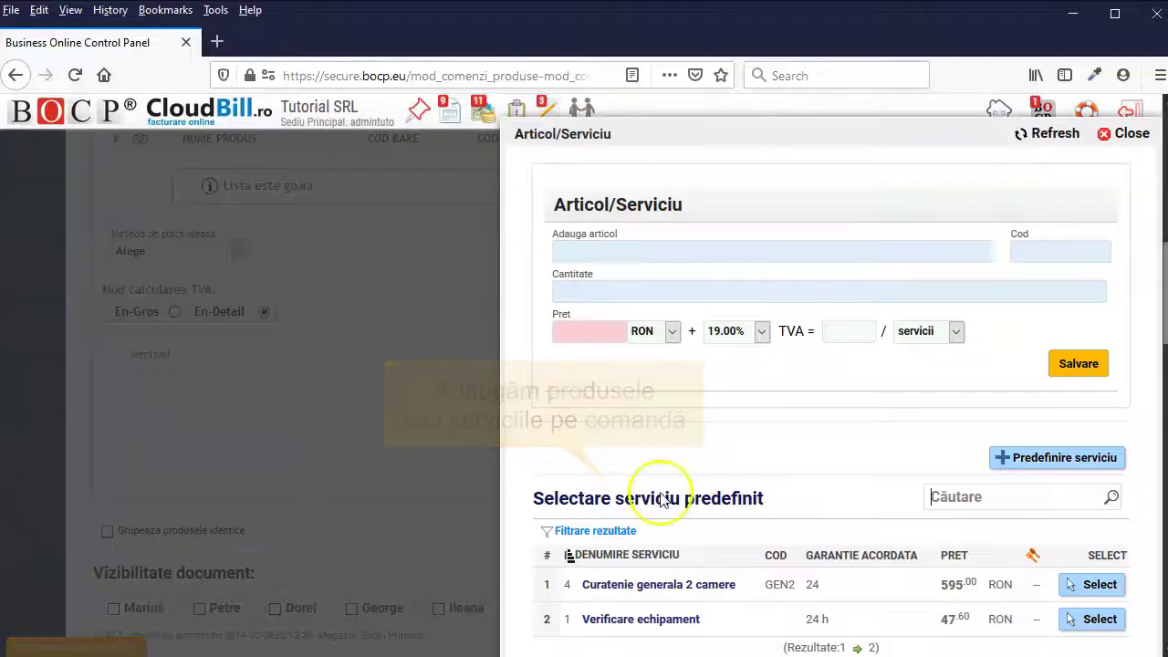
click(637, 253)
text(T)
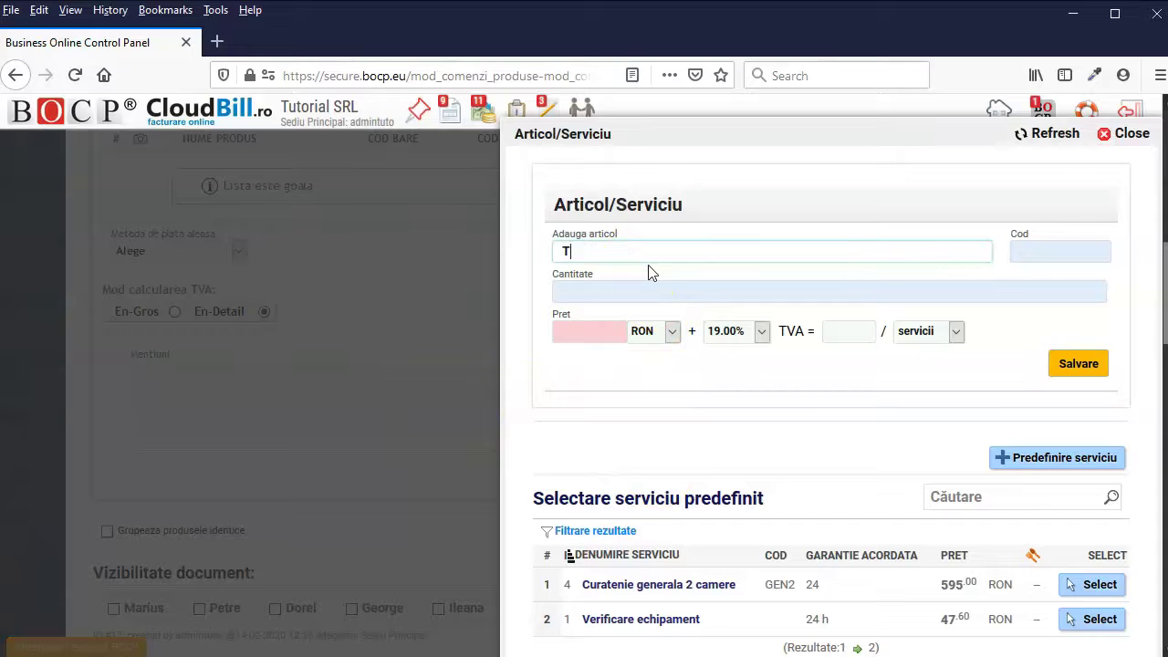
text(ableta Huawi)
click(625, 294)
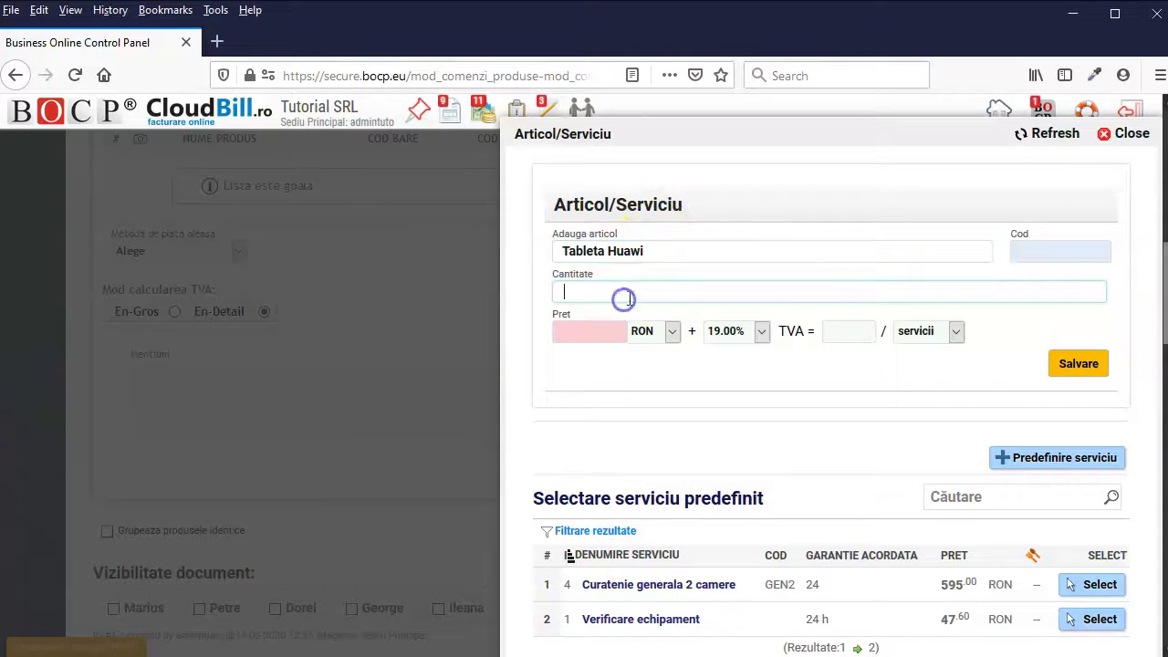
click(612, 339)
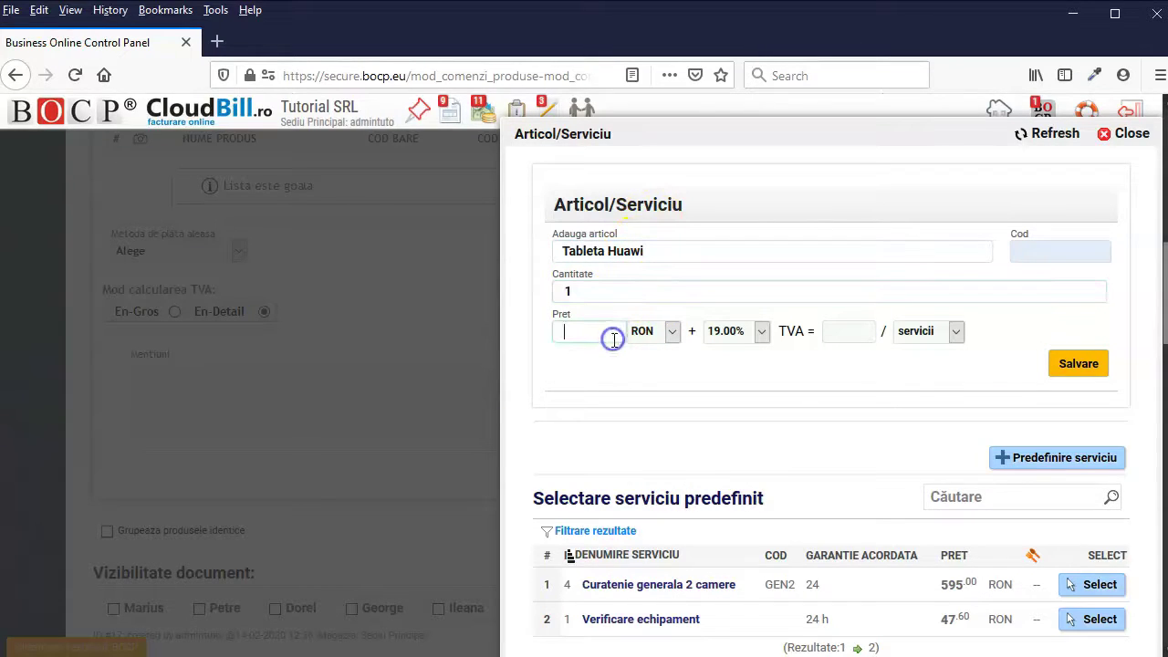
text(500)
click(918, 334)
click(935, 392)
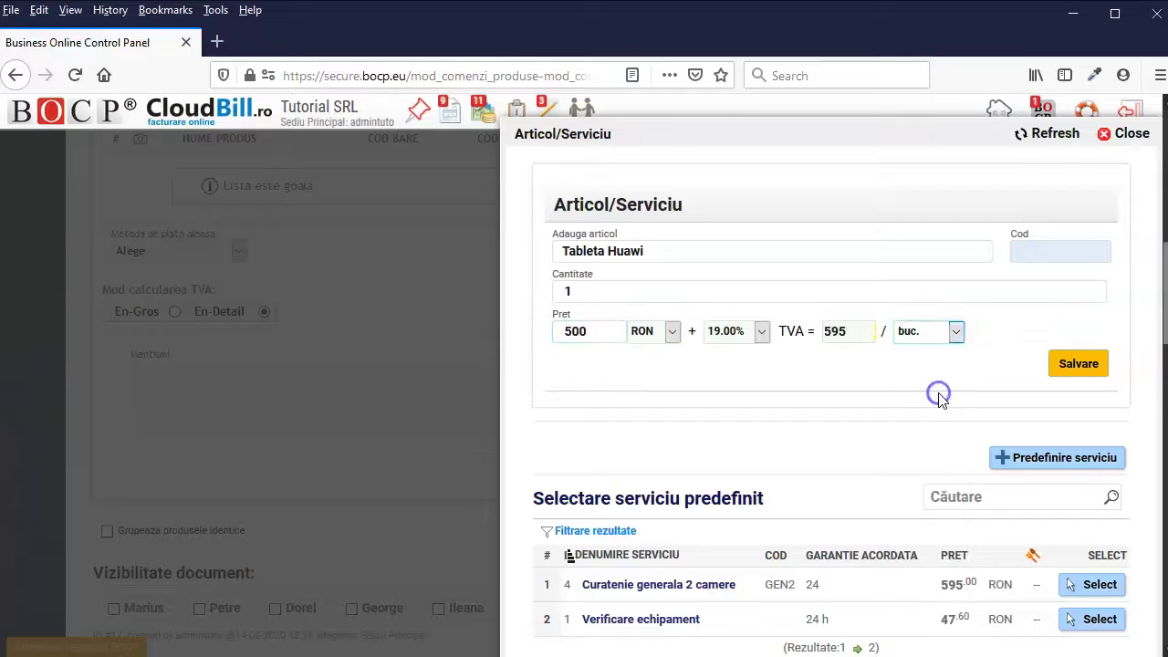
click(1070, 365)
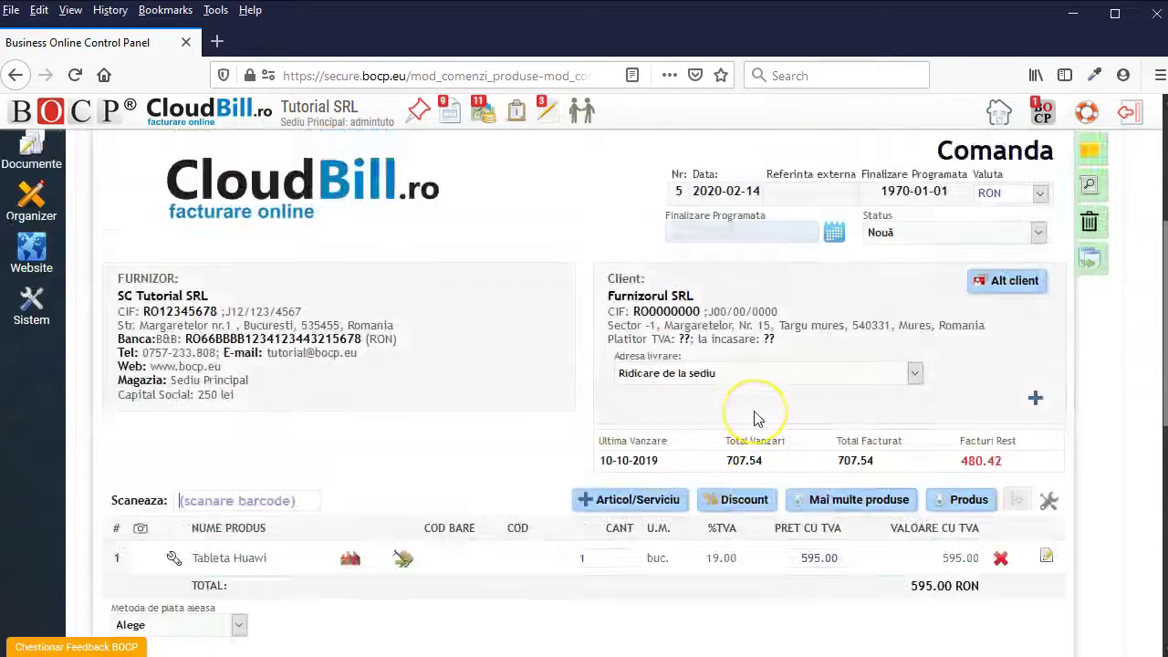
Save the completed order for Furnizorul SRL and confirm it.
scroll(754, 419, down, 4)
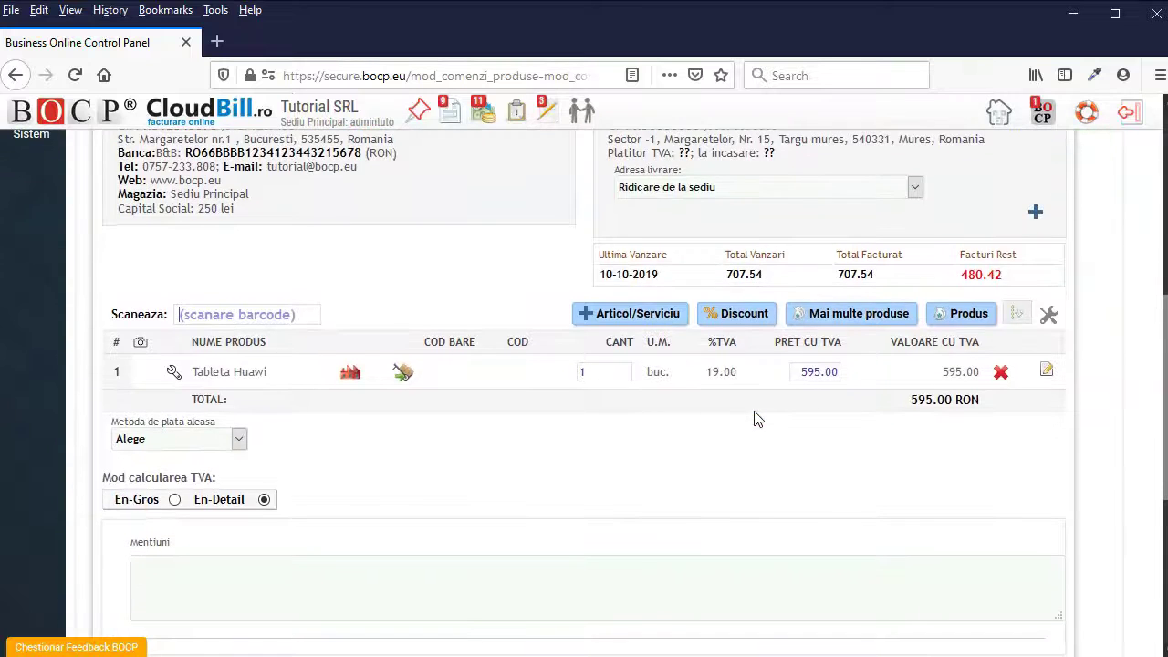
scroll(754, 419, down, 3)
click(1033, 531)
click(746, 480)
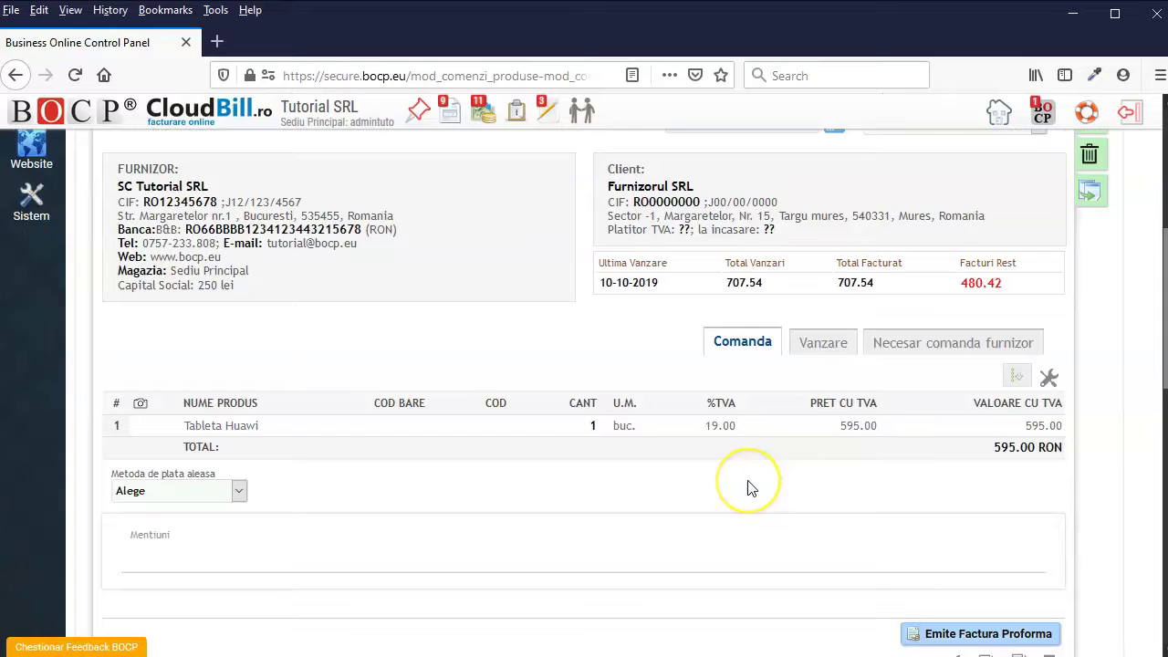
Generate the order's price offer and apply the "Ofertă de pret produse." template.
scroll(748, 488, up, 7)
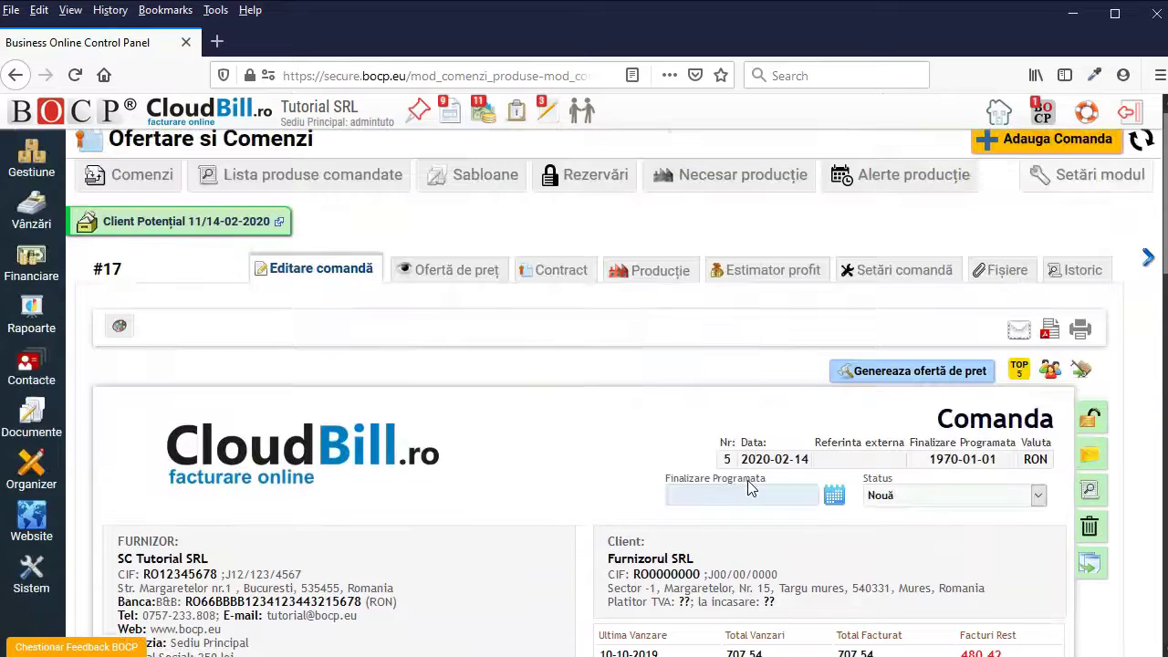
click(867, 378)
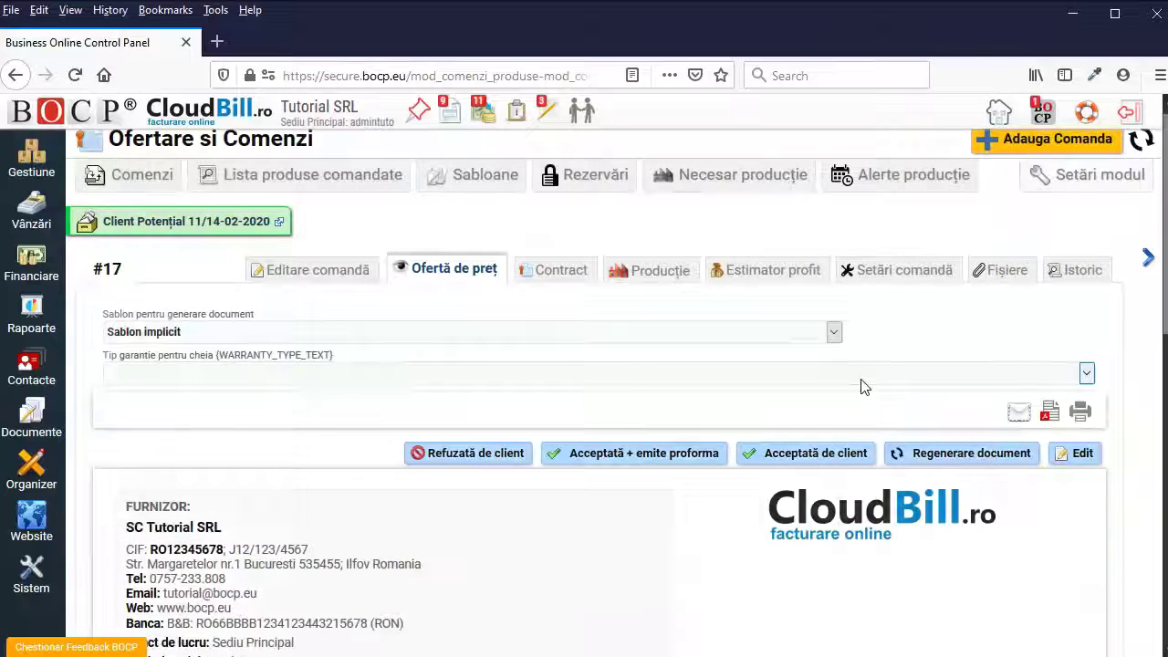
click(319, 338)
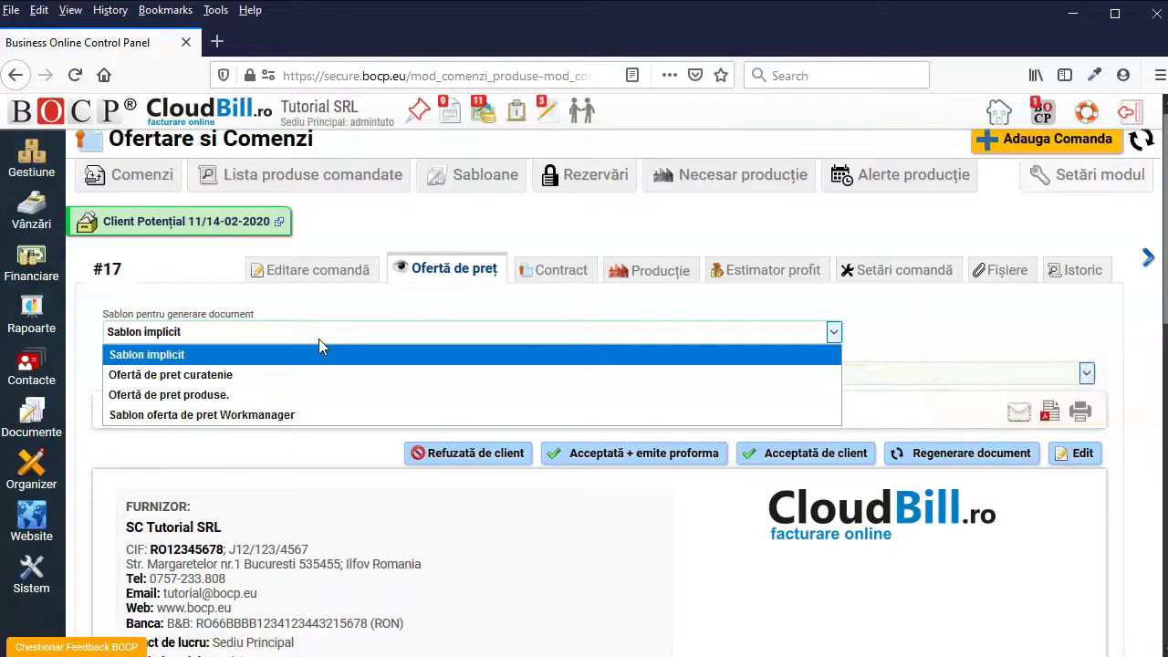
click(231, 395)
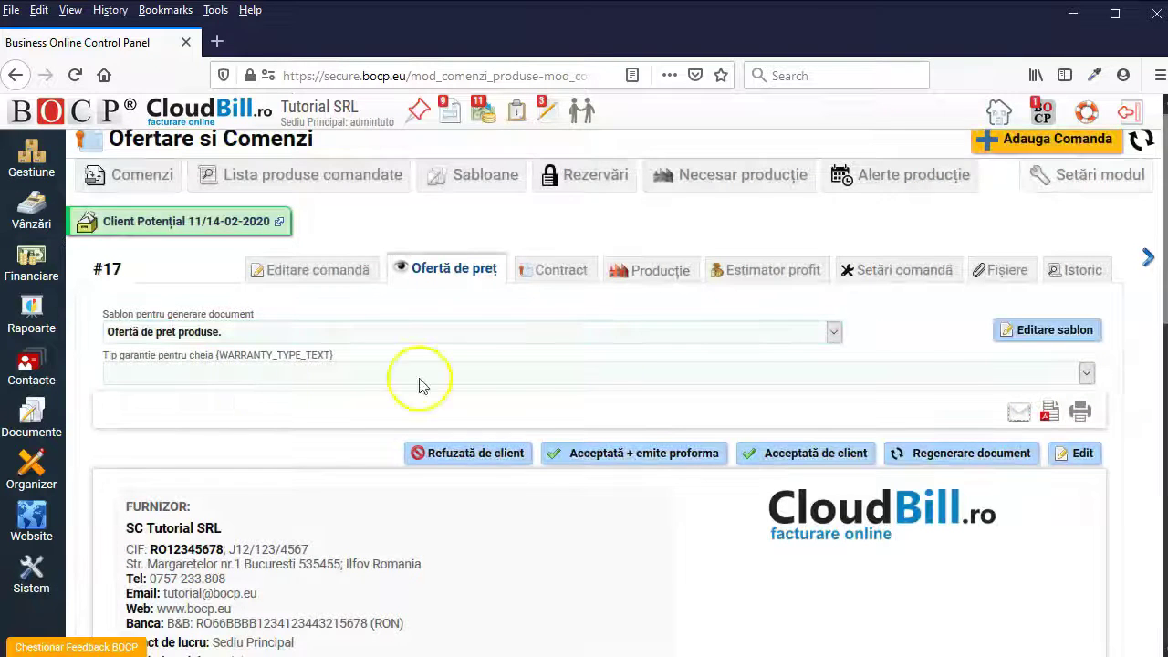
Review the generated price offer and mark it as accepted by the client.
scroll(974, 410, down, 3)
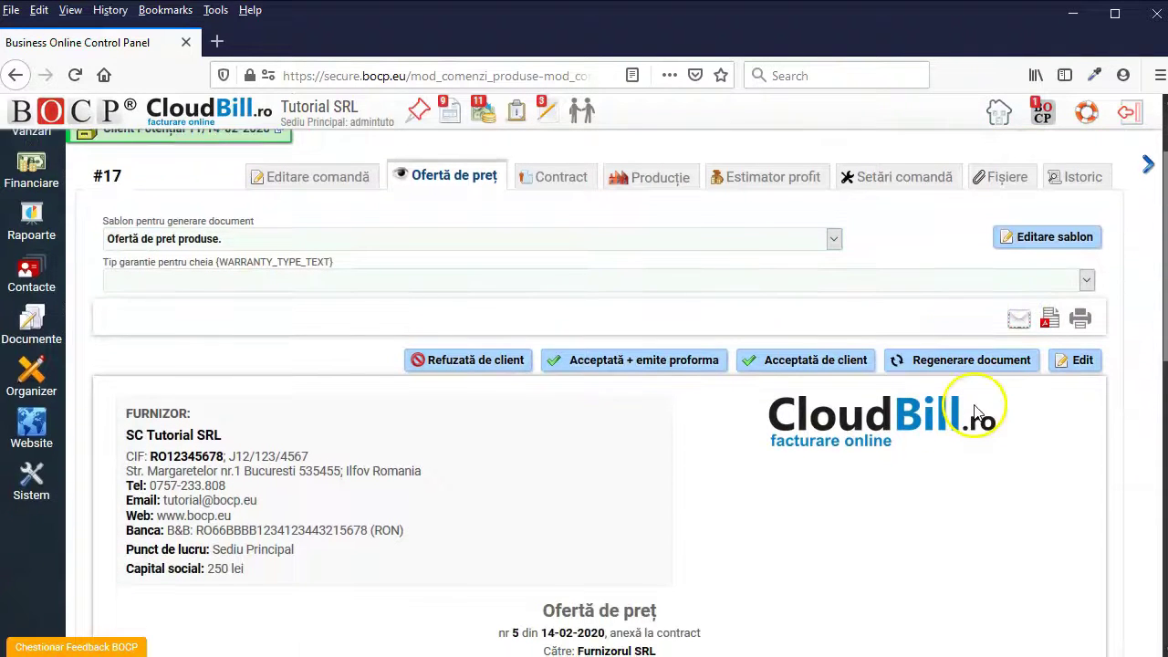
scroll(974, 411, down, 6)
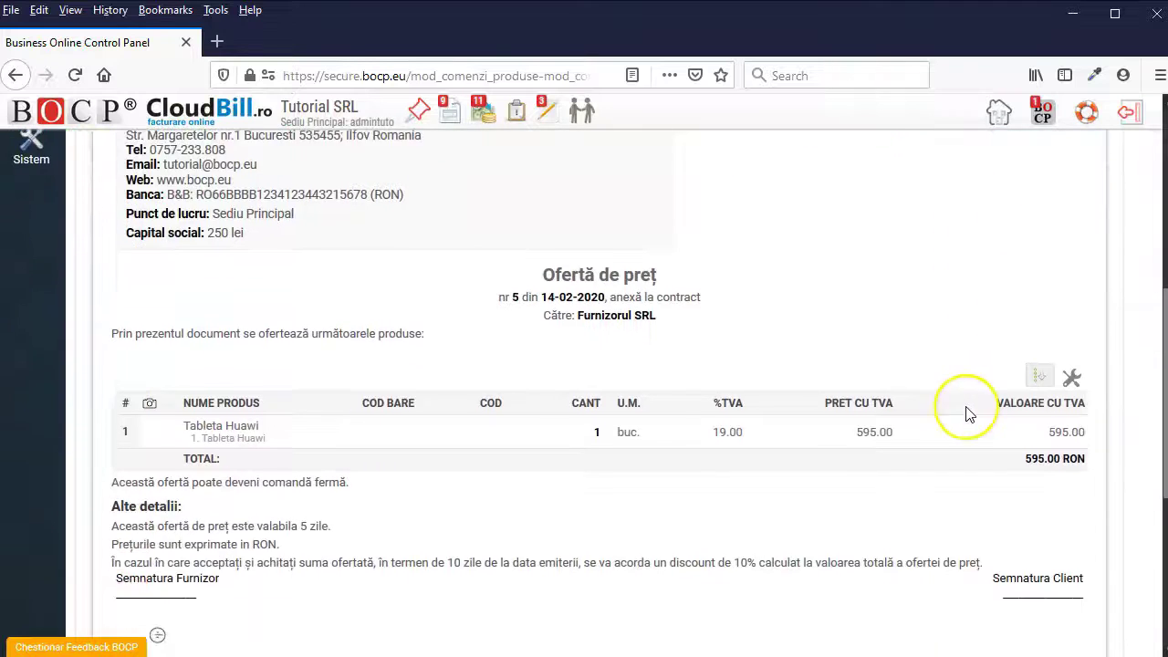
scroll(969, 413, up, 5)
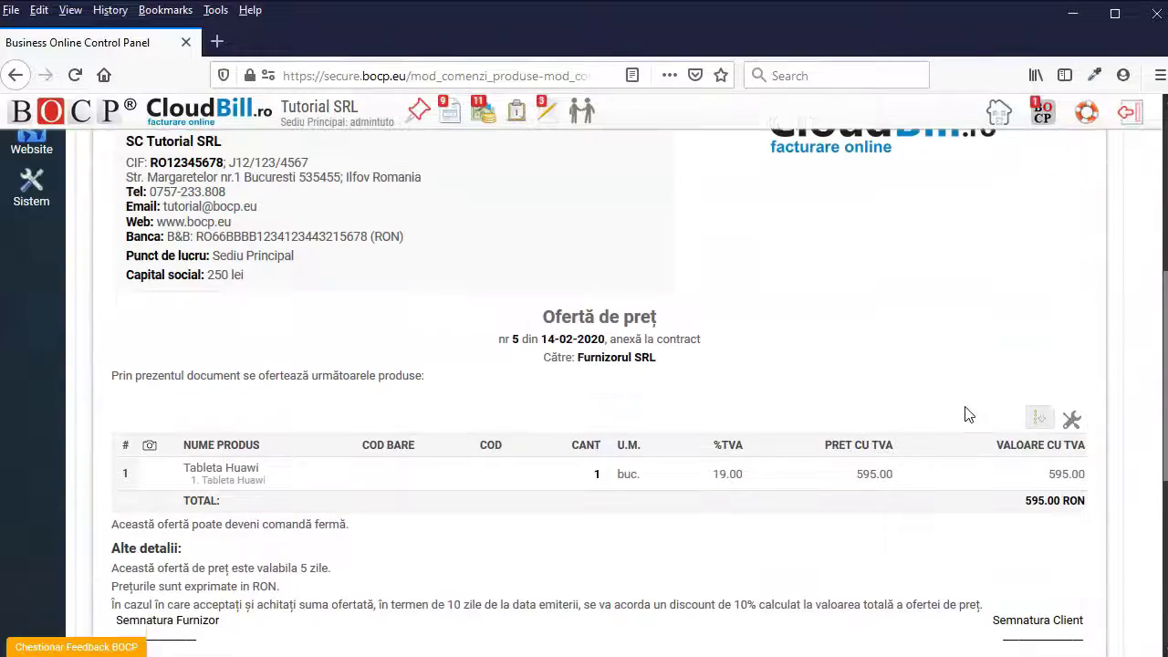
scroll(967, 414, up, 4)
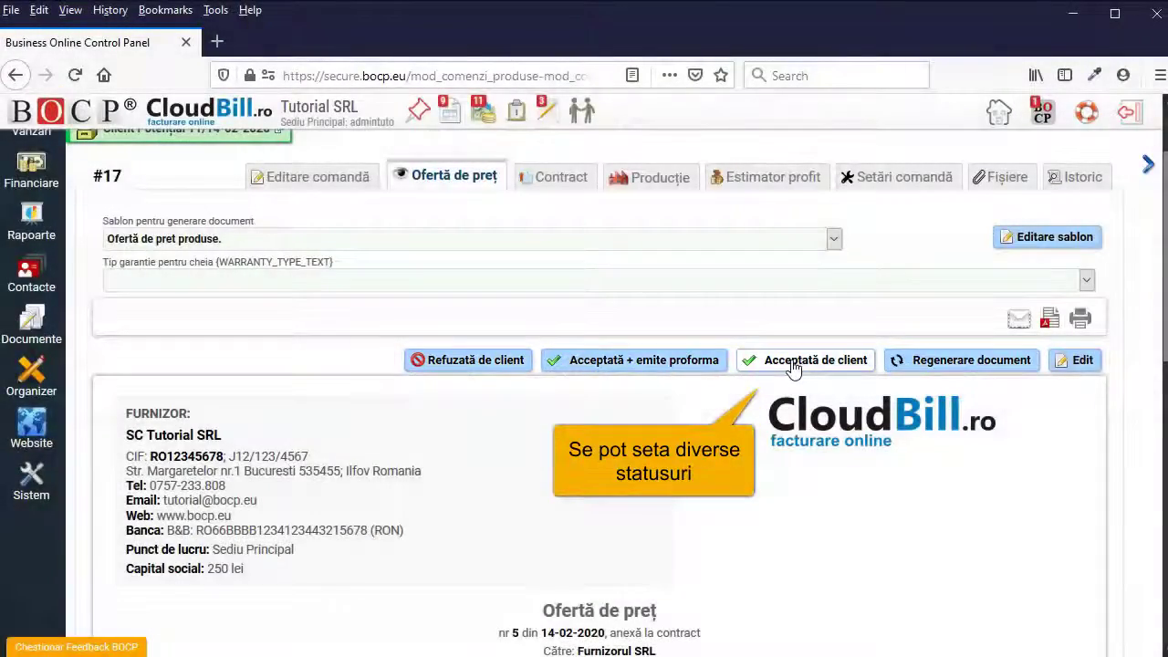
click(792, 363)
click(573, 442)
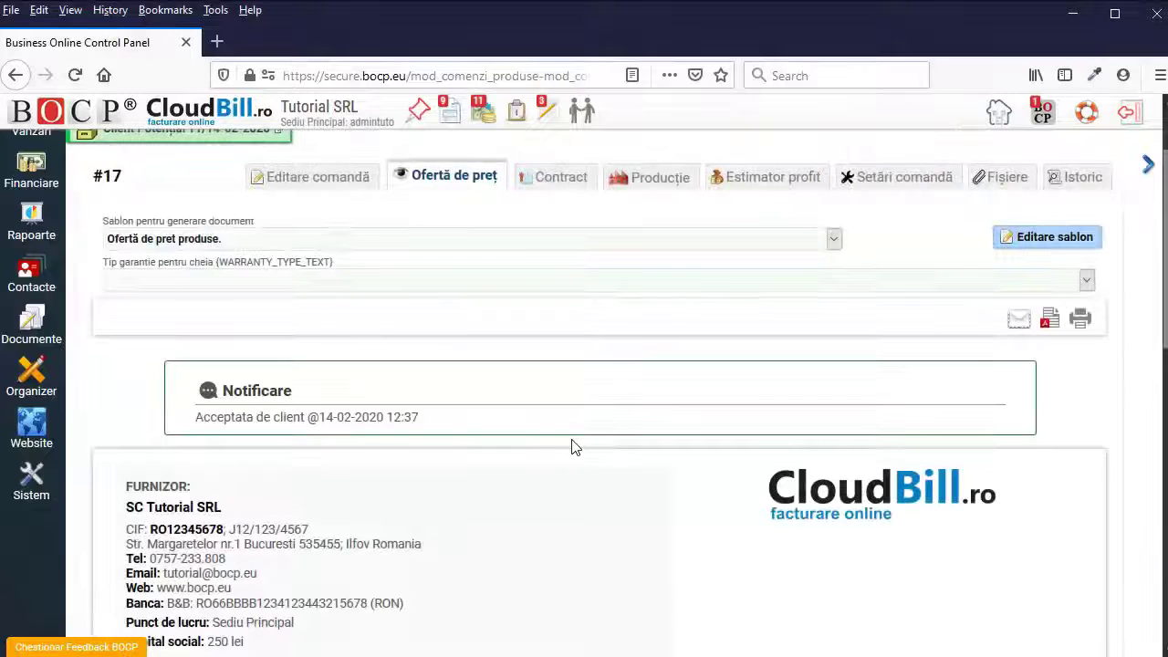
Return to editing the order and start a proforma invoice from it.
click(289, 190)
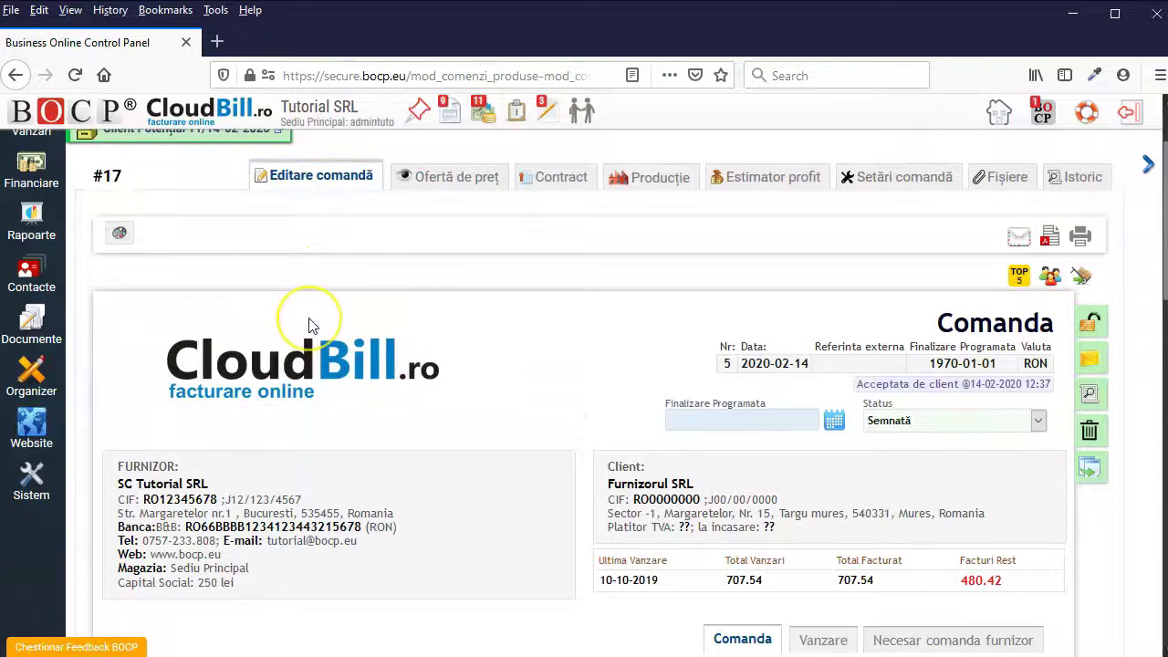
scroll(310, 326, down, 2)
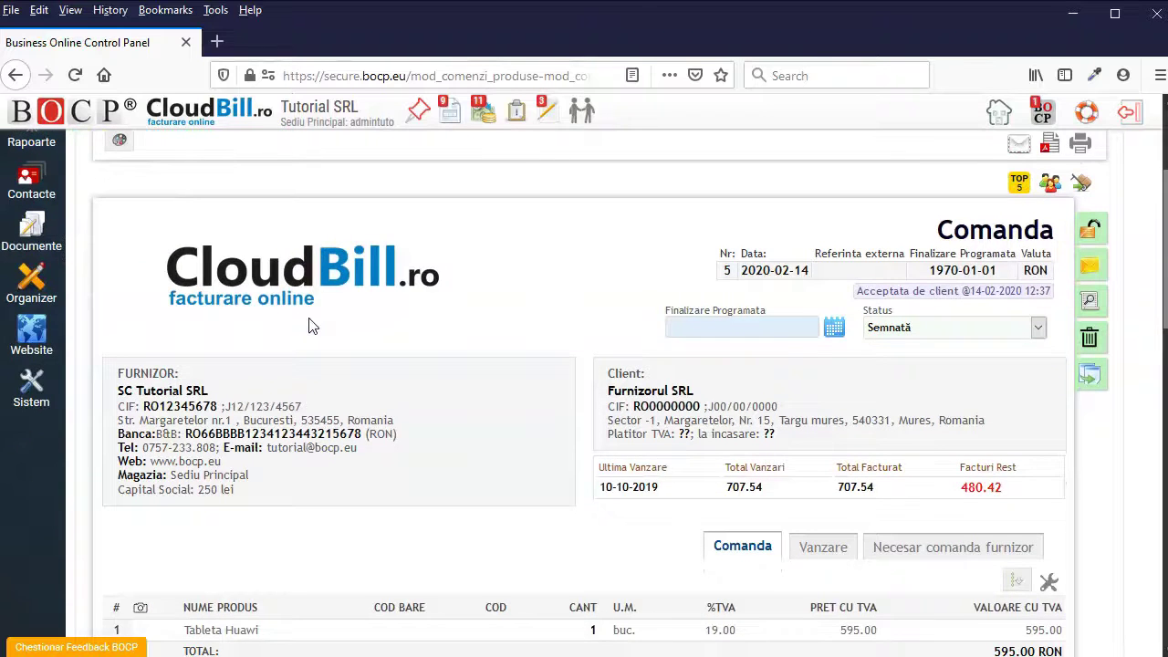
scroll(310, 326, down, 6)
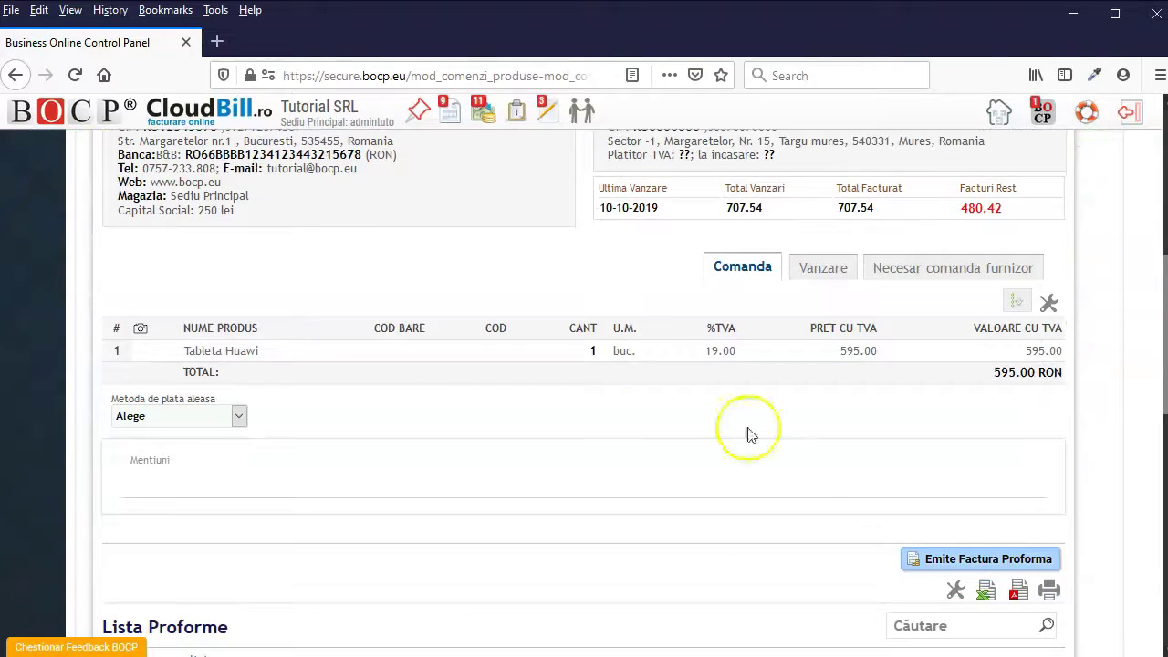
click(938, 558)
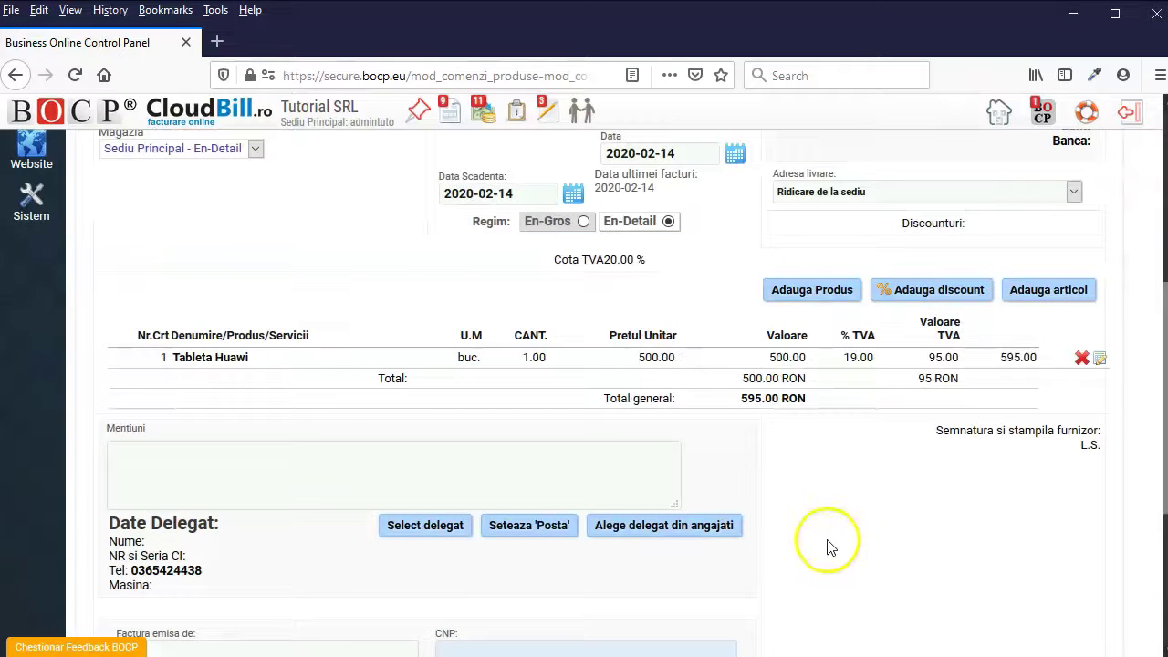
Set the proforma's delegate to Posta, issue the invoice and view the resulting document.
click(507, 527)
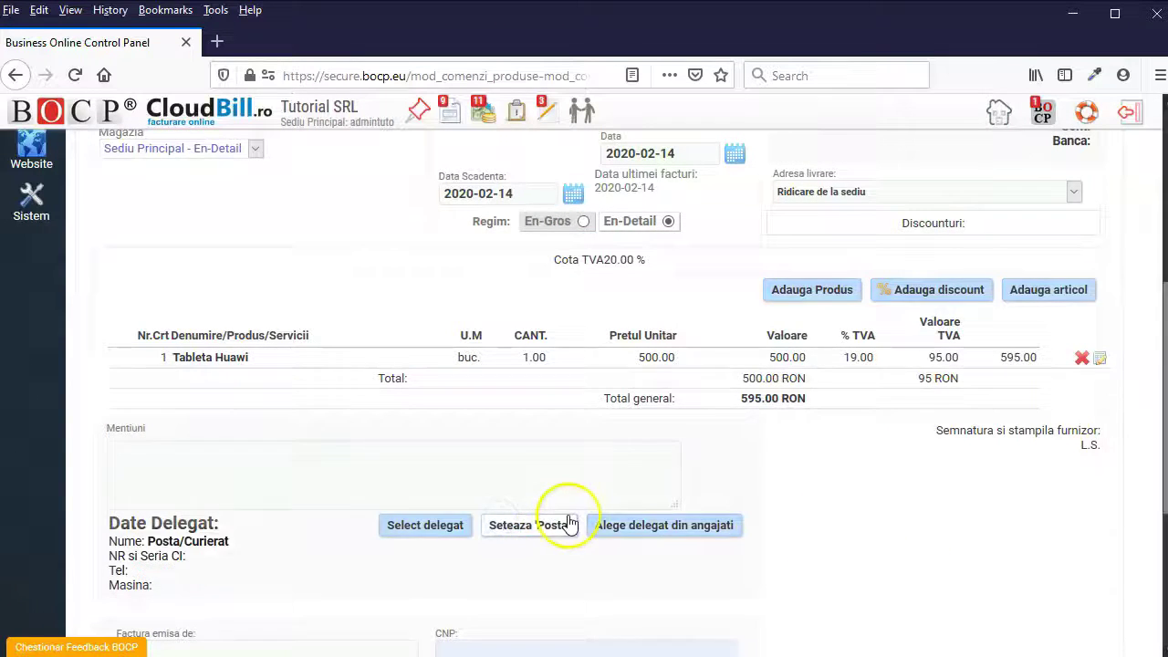
scroll(568, 522, up, 5)
scroll(569, 522, down, 7)
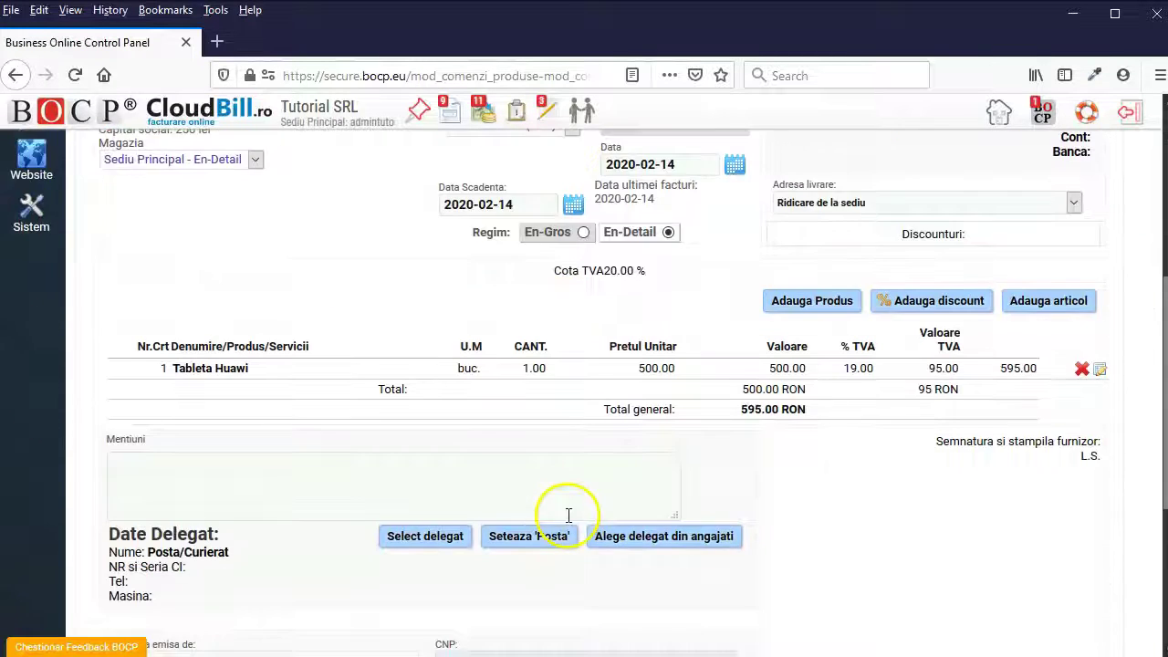
click(1004, 582)
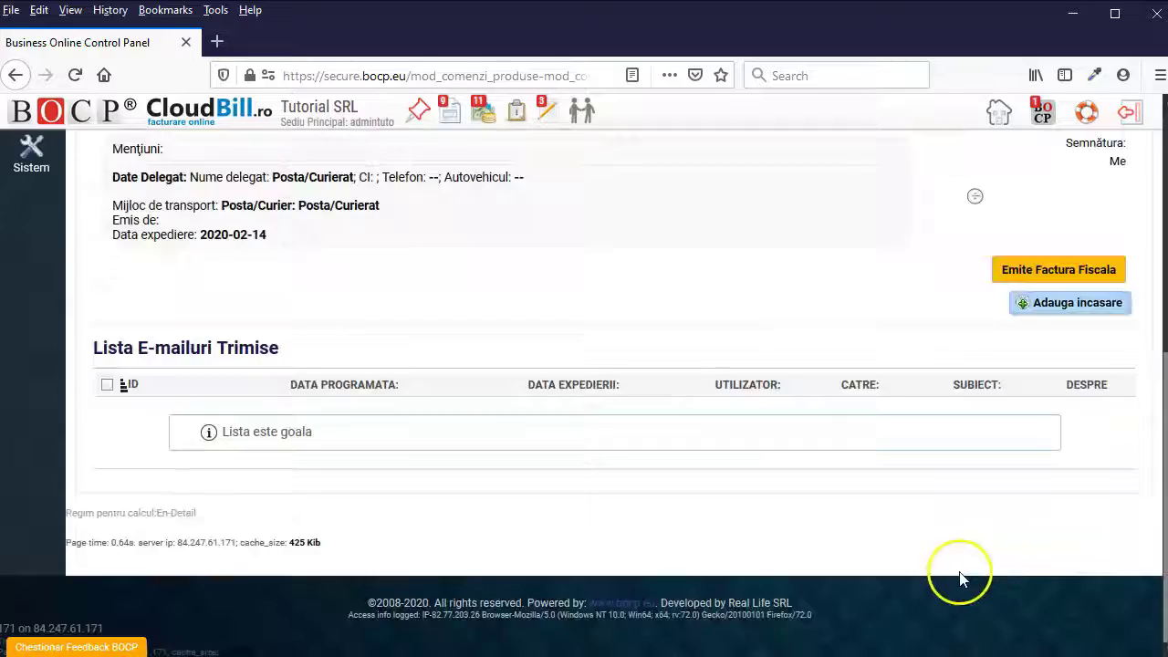
scroll(959, 577, up, 5)
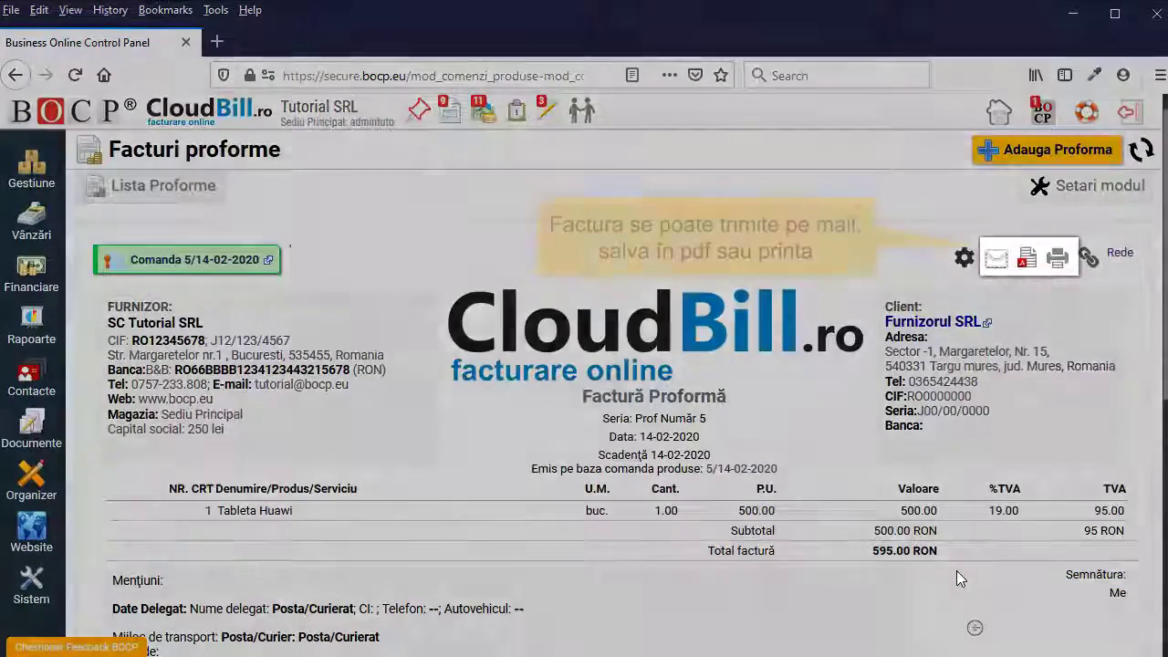